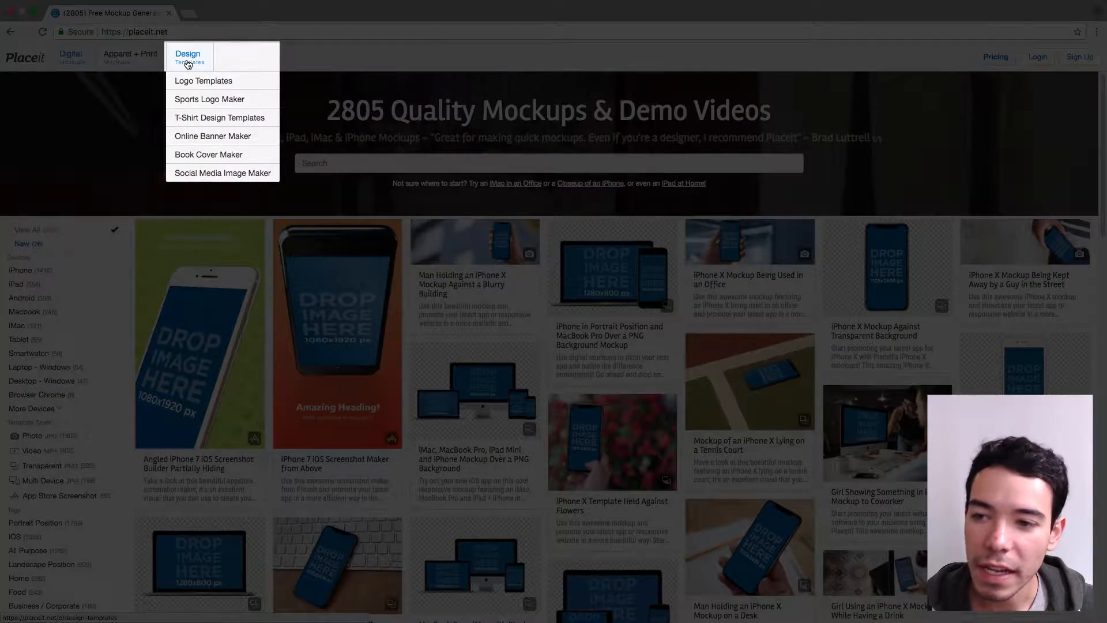
Open the "10 ways to keep learning" Twitter Banner Maker template among the social media image templates and set its size to YouTube Thumbnail, 1280 x 720
left_click(212, 174)
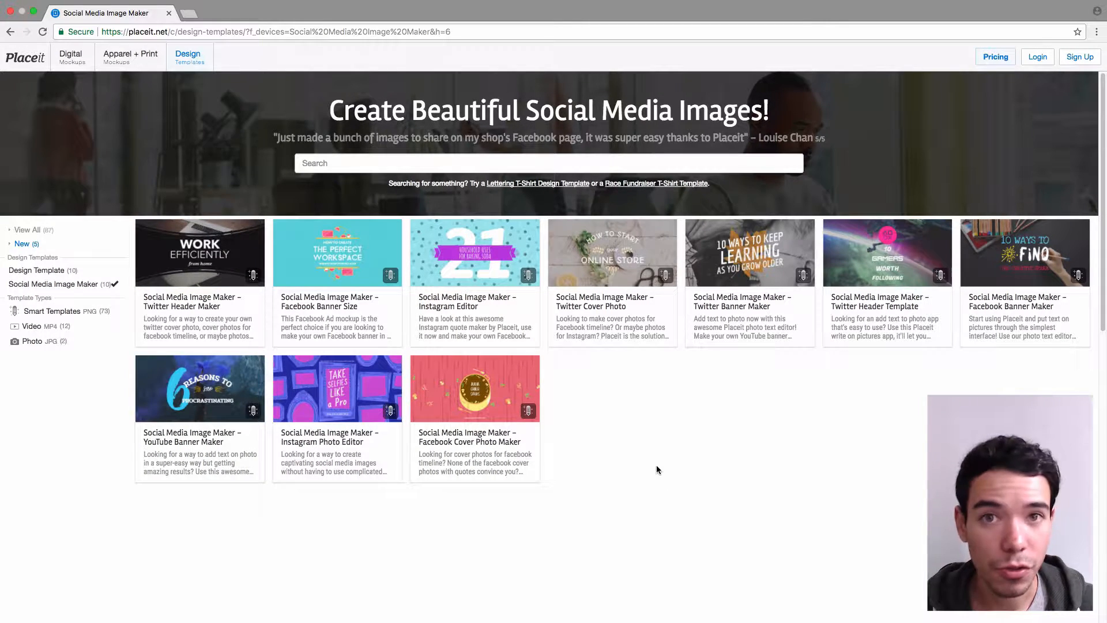
left_click(743, 268)
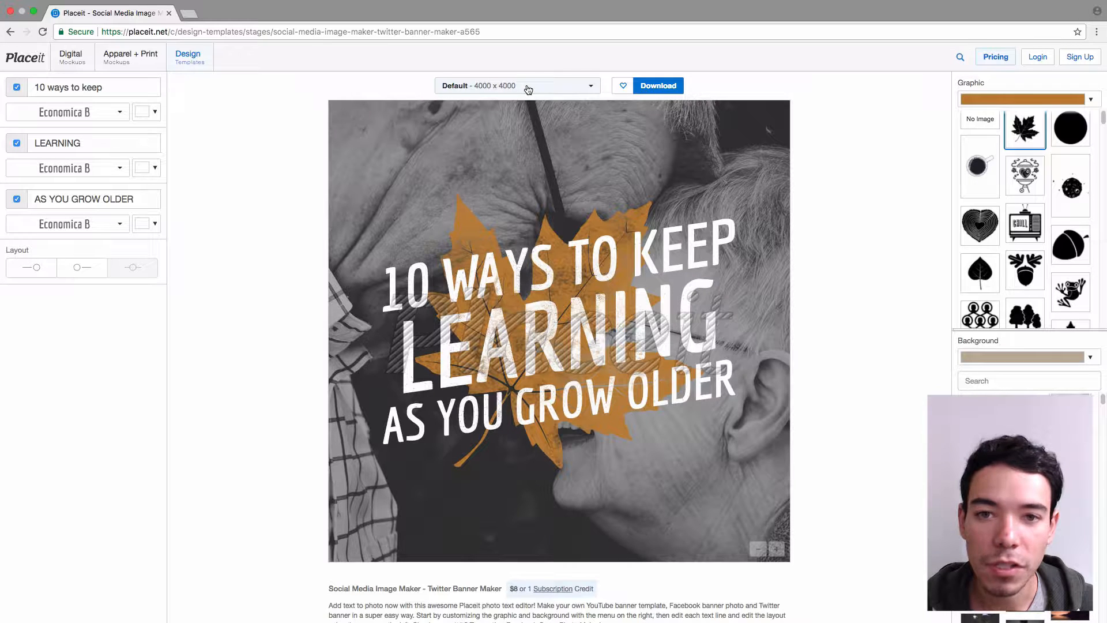
left_click(528, 89)
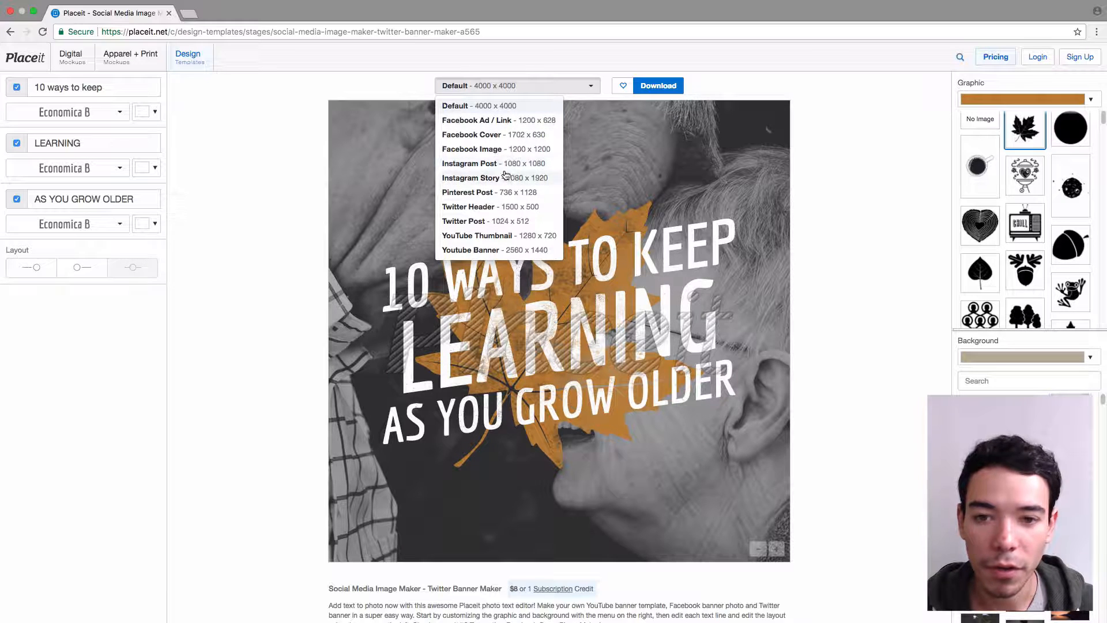
left_click(500, 236)
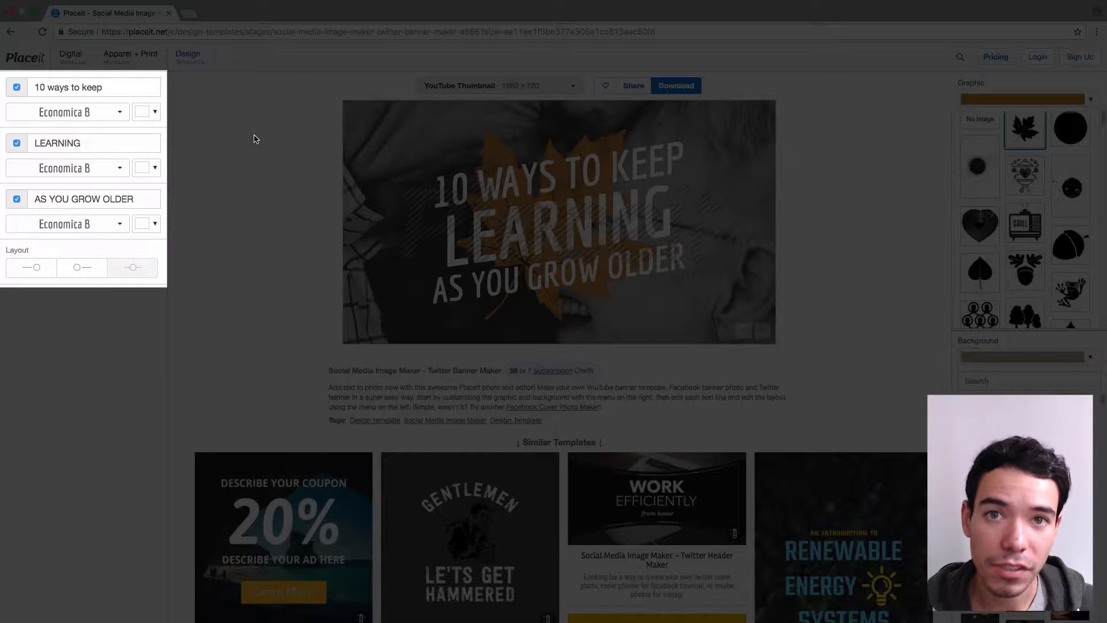
left_click_drag(106, 89, 30, 90)
left_click_drag(83, 143, 17, 142)
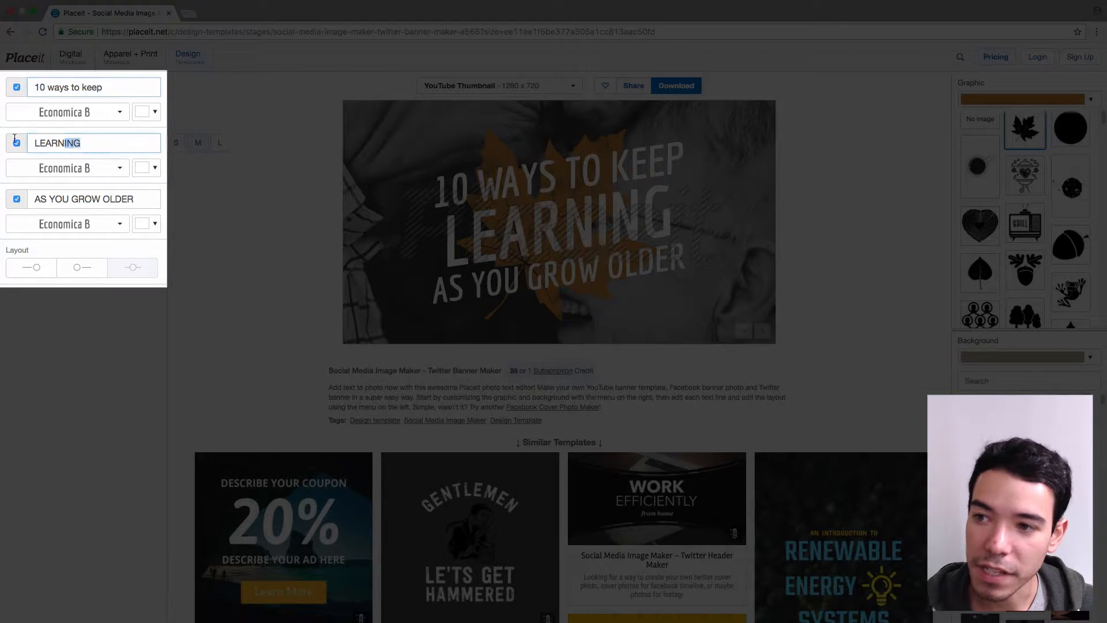
left_click_drag(151, 201, 35, 198)
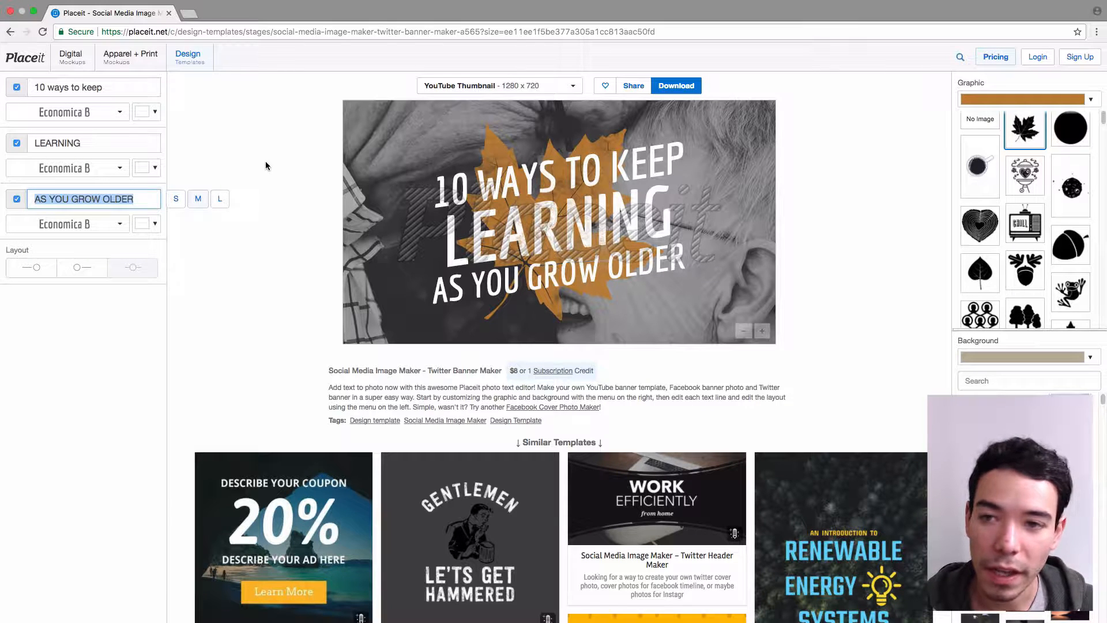
Turn the first text line, "10 ways to keep", off and back on
left_click(16, 88)
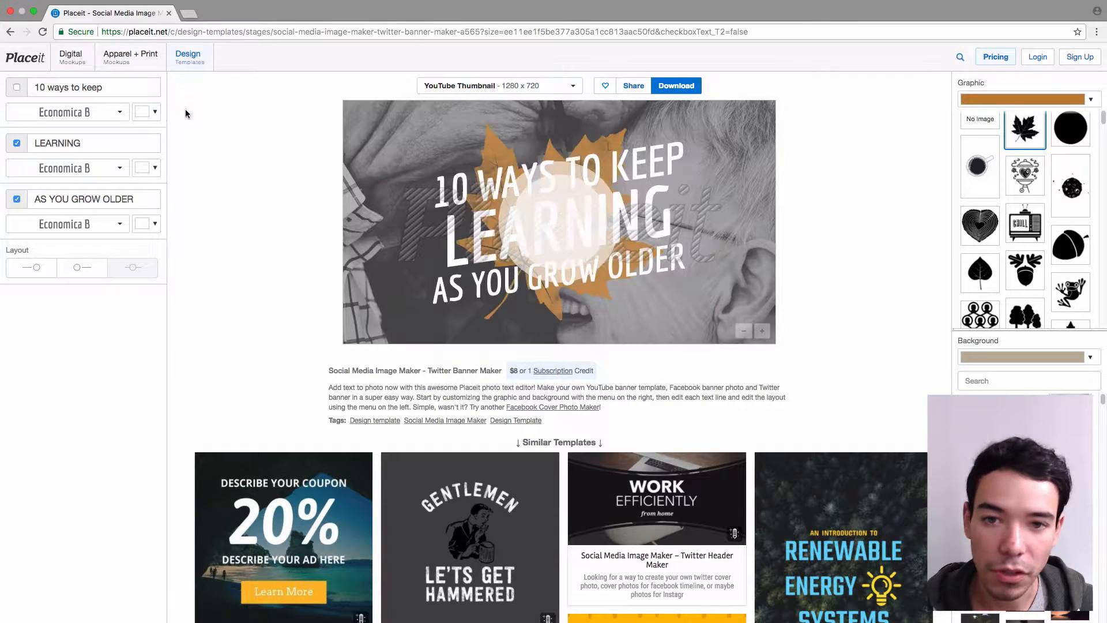
left_click(17, 87)
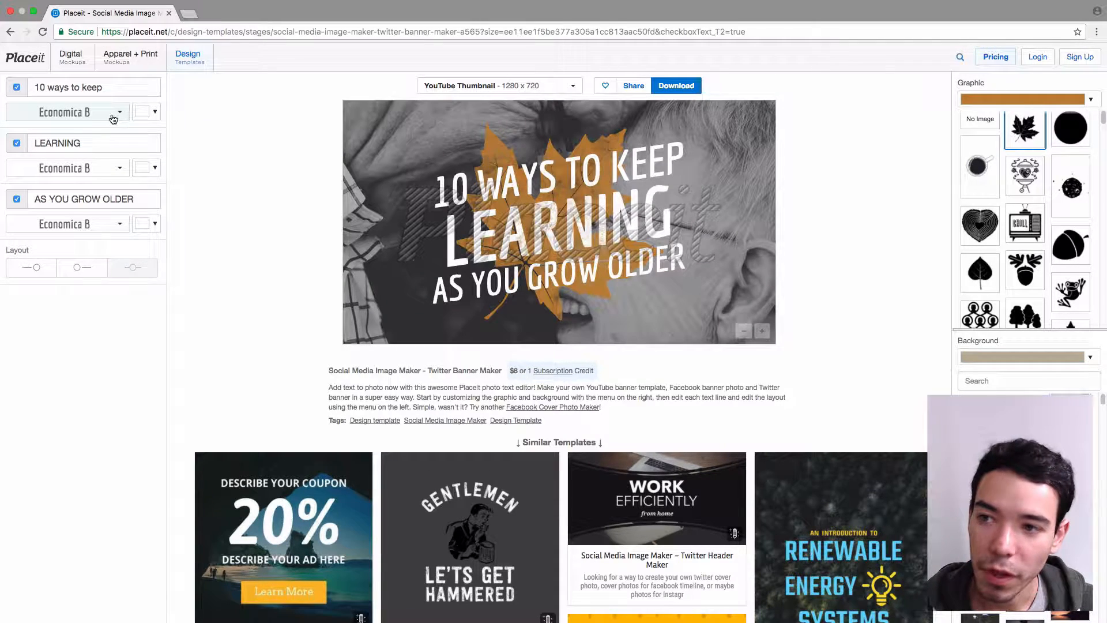
Browse the fonts available for the first text line without changing the font
left_click(112, 118)
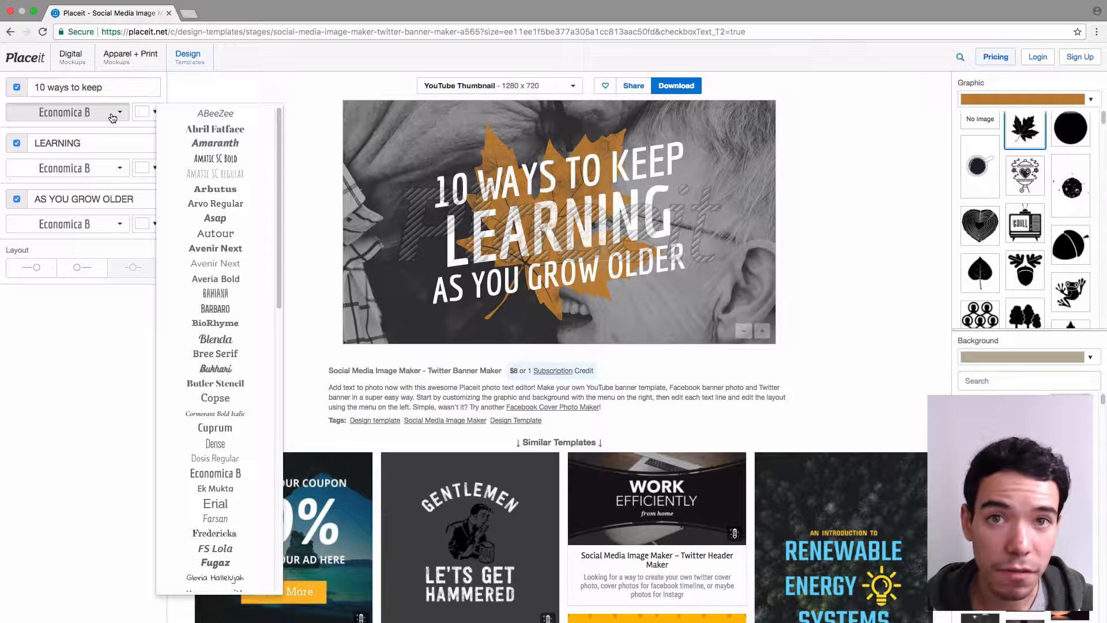
scroll(218, 197, "down", 10)
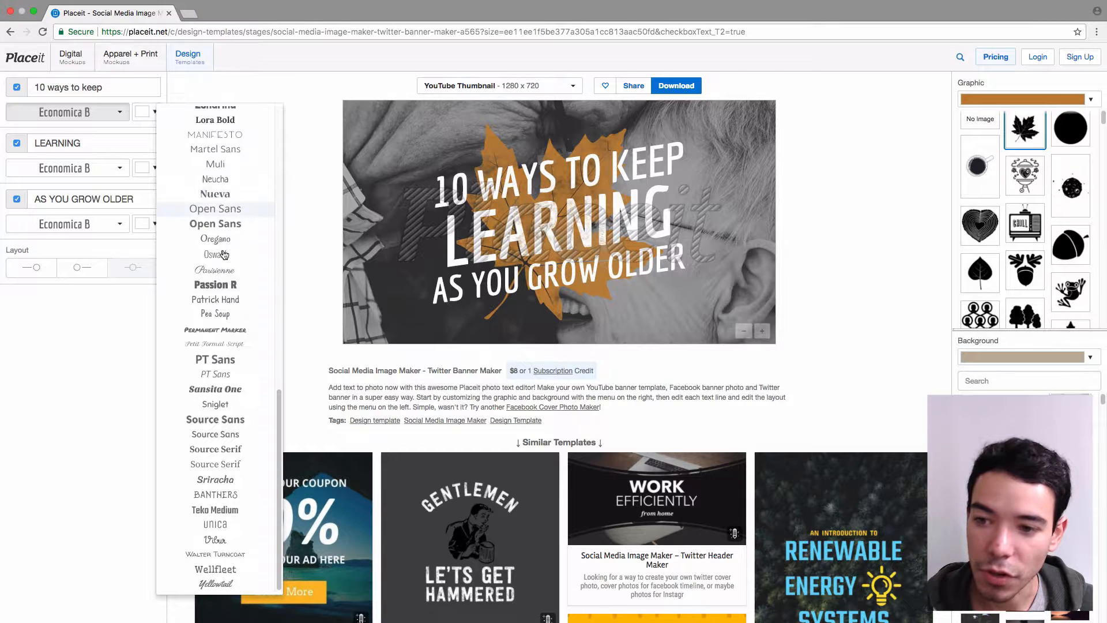
scroll(227, 304, "up", 10)
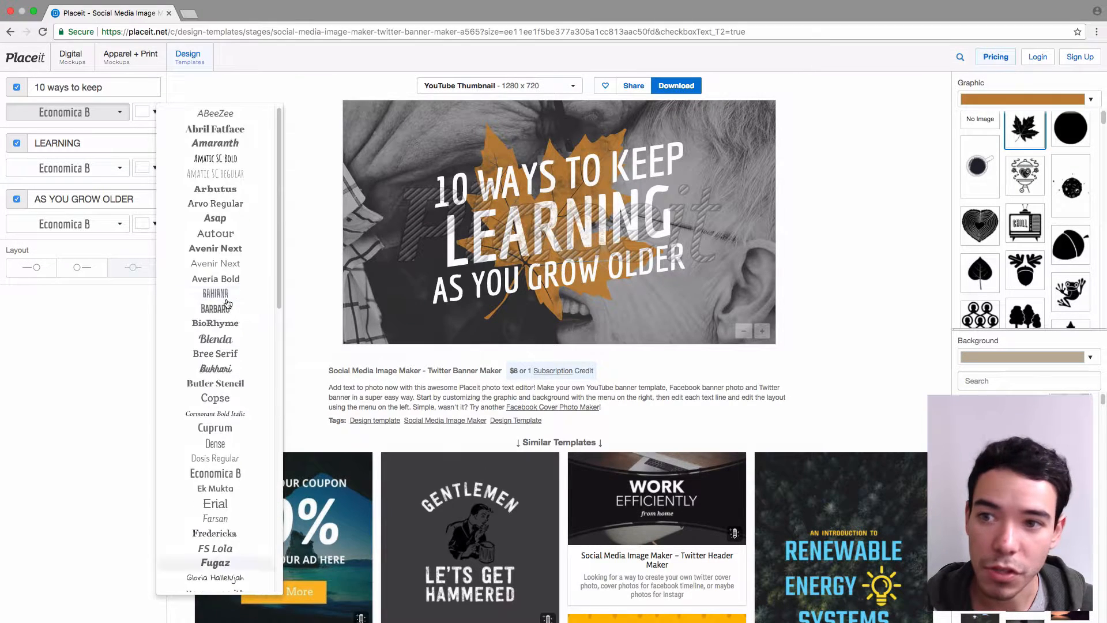
left_click(224, 78)
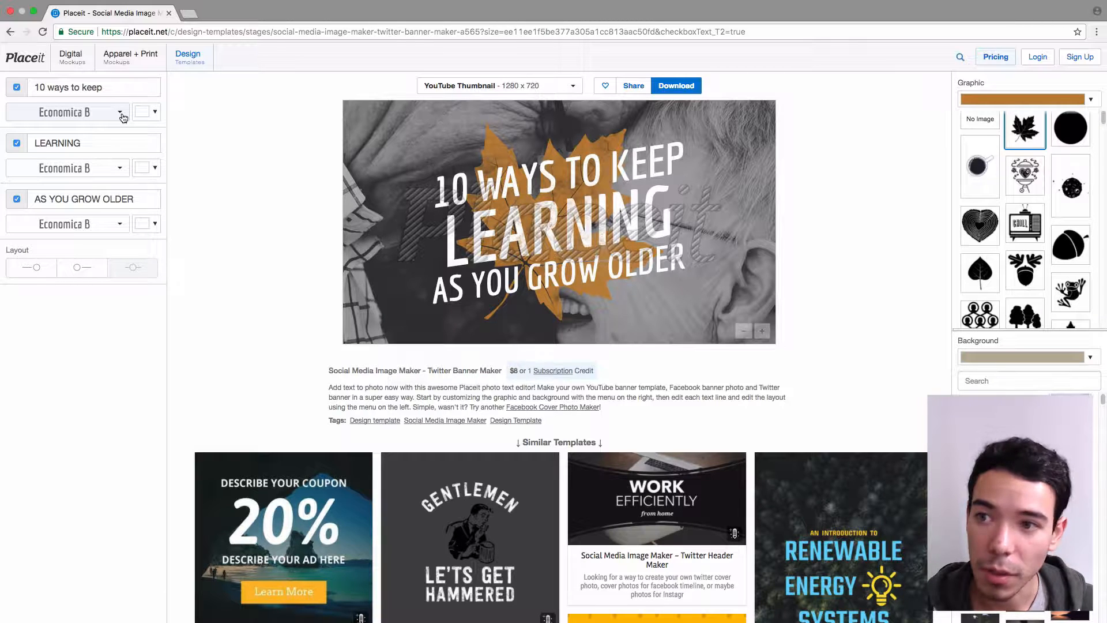
Try the custom green color #39bda0 on the first text line
left_click(148, 112)
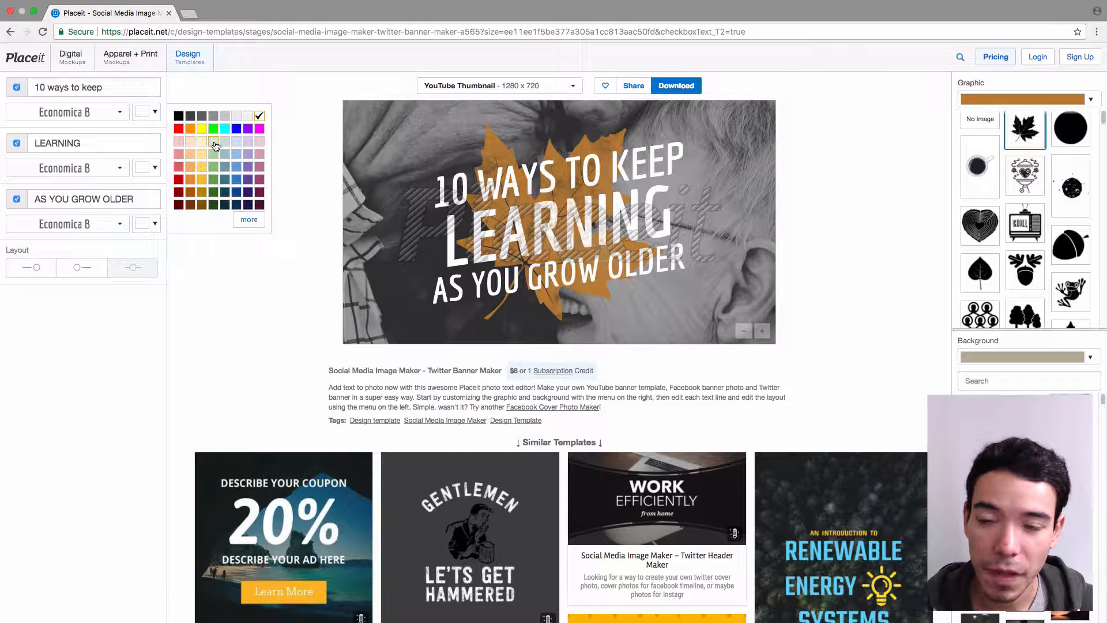
left_click(249, 220)
mouse_move(297, 148)
left_mouse_down()
mouse_move(303, 161)
mouse_move(335, 143)
mouse_move(321, 160)
left_mouse_up()
left_click(301, 135)
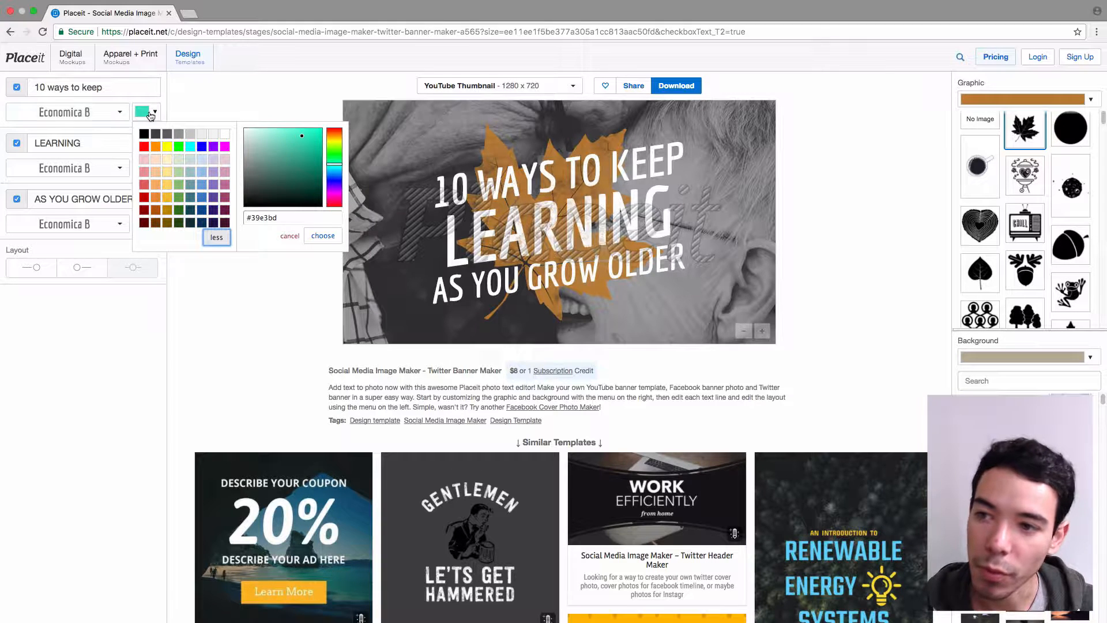
left_click(297, 147)
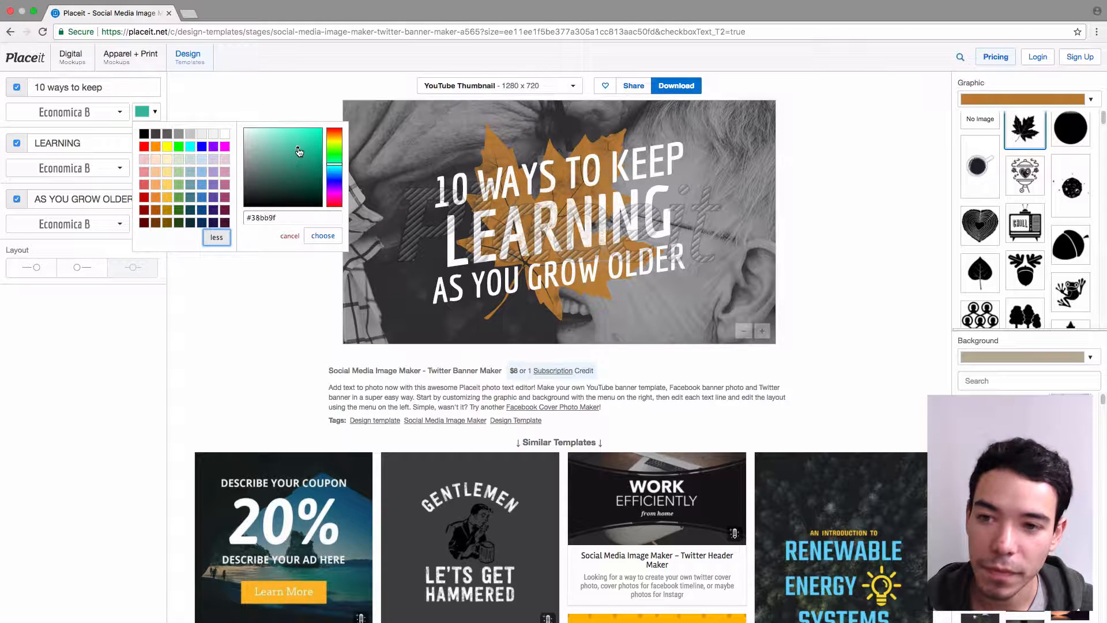
left_click(288, 217)
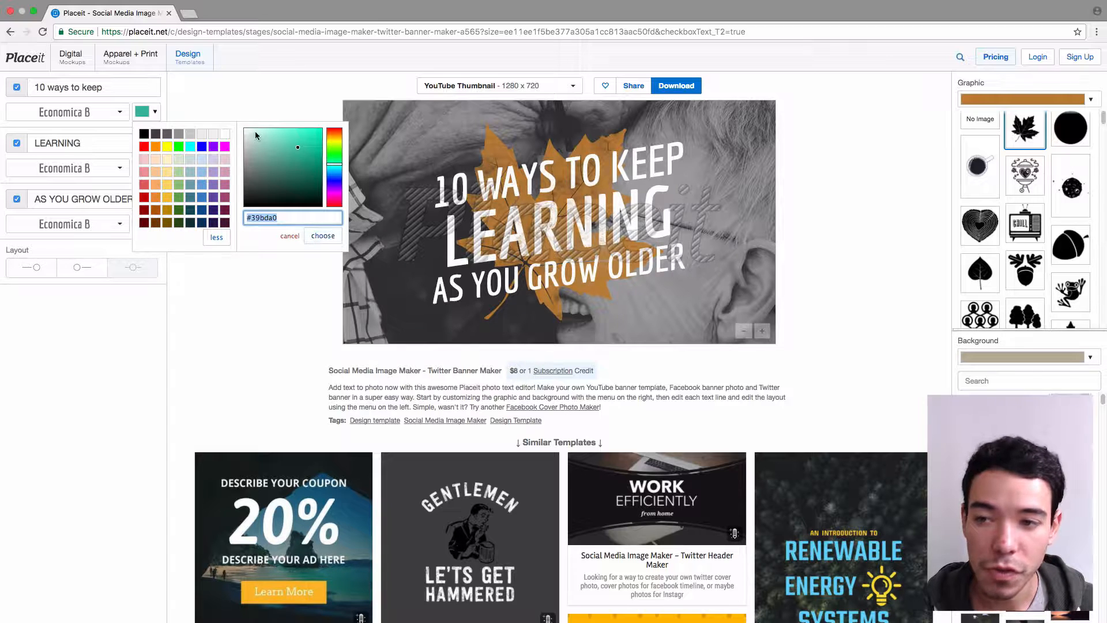
left_click(323, 236)
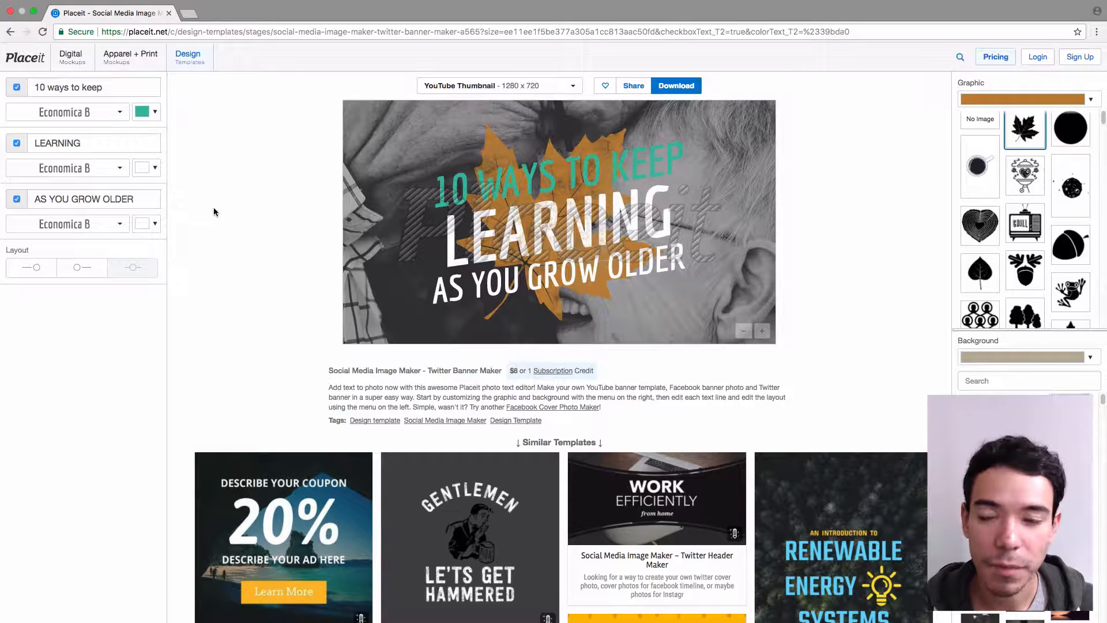
Set the first text line's color back to white
left_click(153, 112)
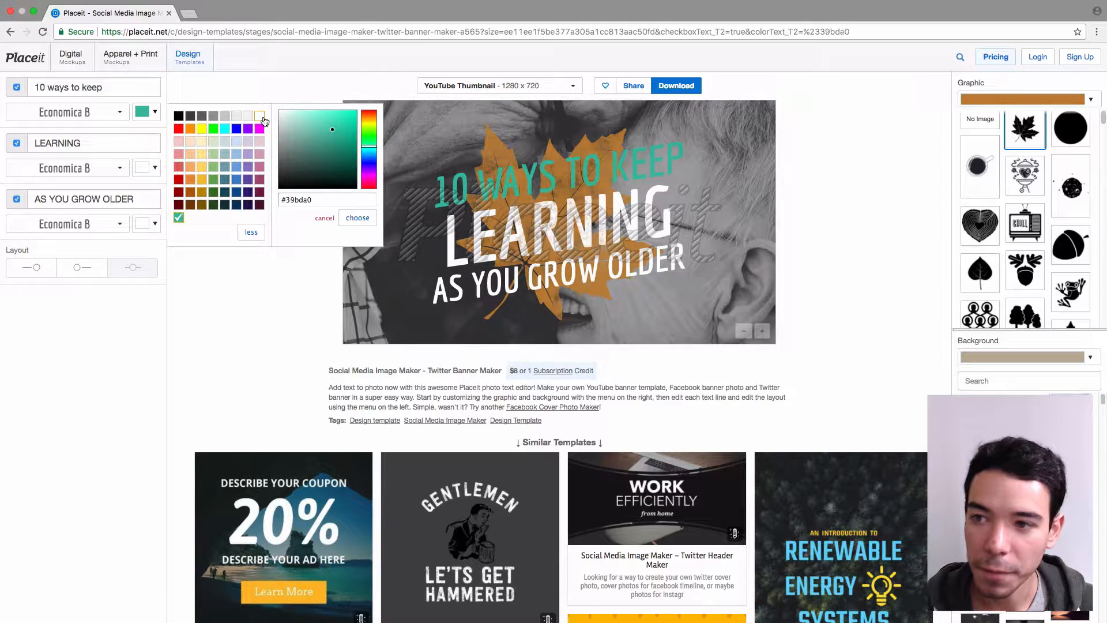
left_click(263, 116)
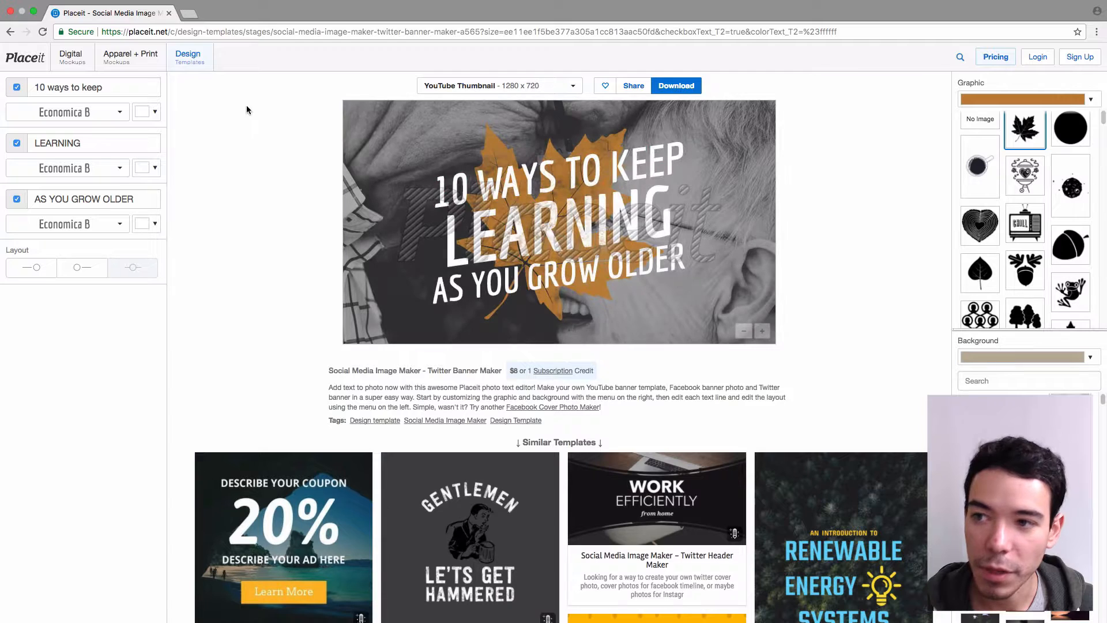
Replace the first text line with "10 BEST EDM"
left_click_drag(120, 85, 20, 92)
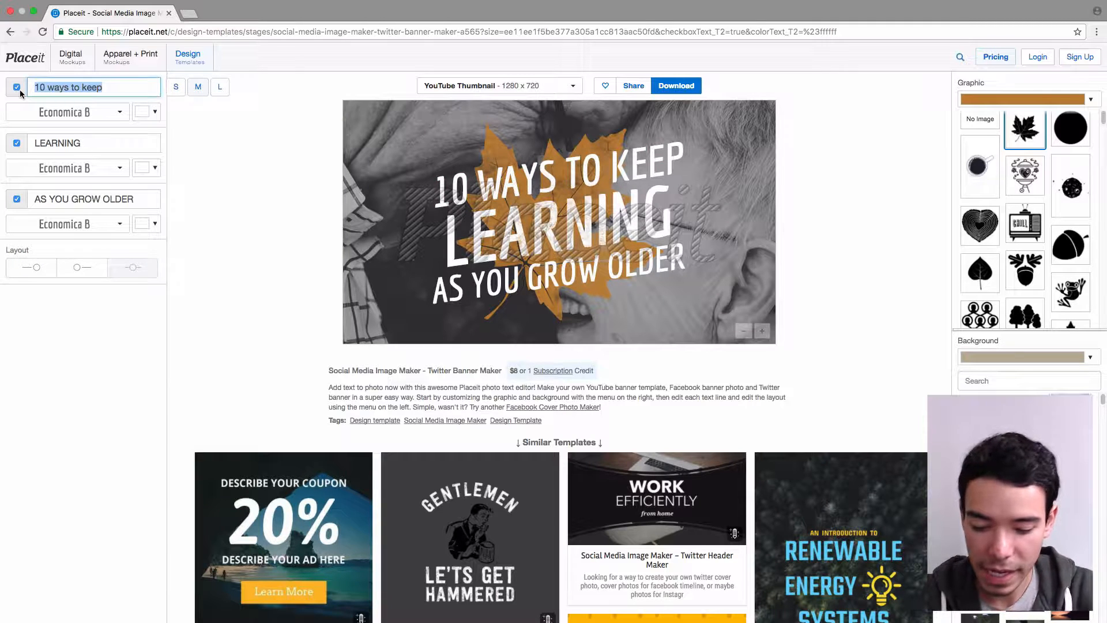
type("10 ")
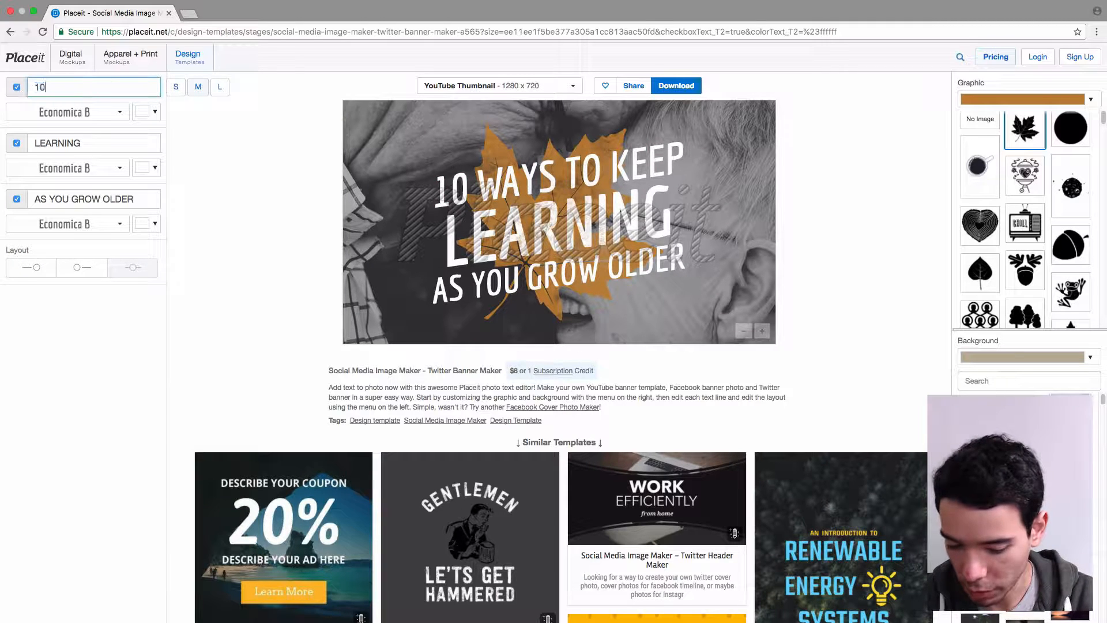
type("BE")
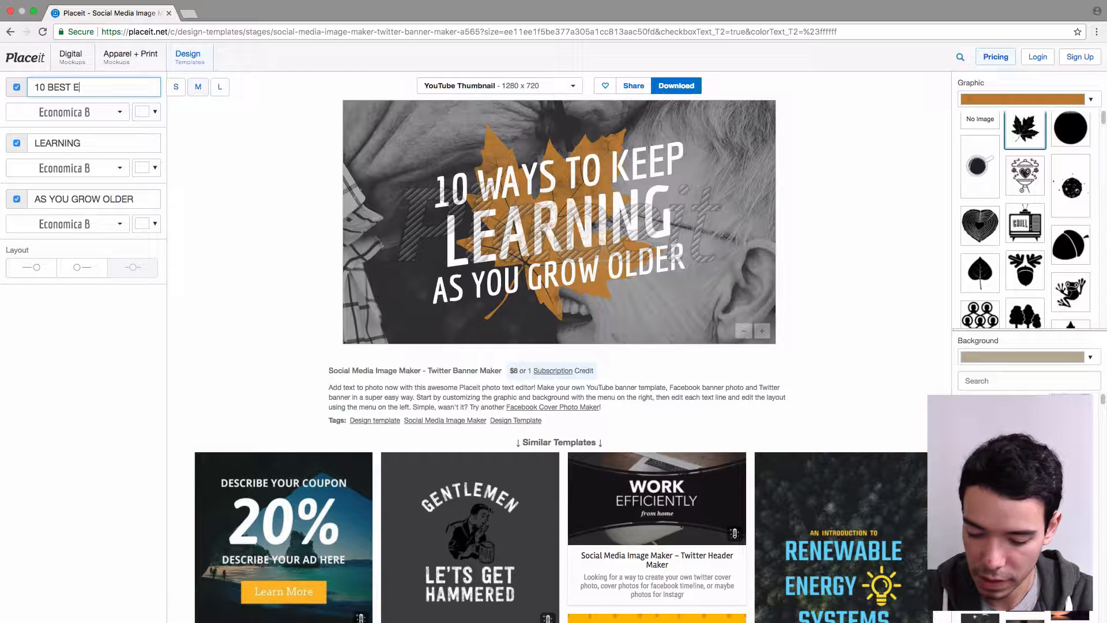
type("ST EDM")
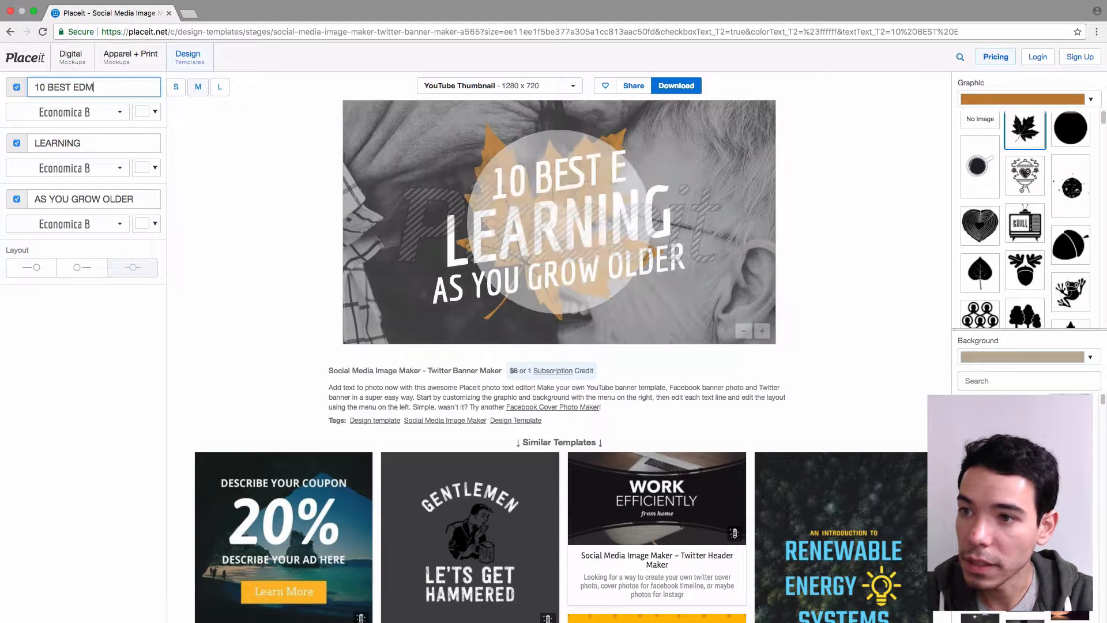
Replace the second text line with "FESTIVALS"
key("Tab")
type("F")
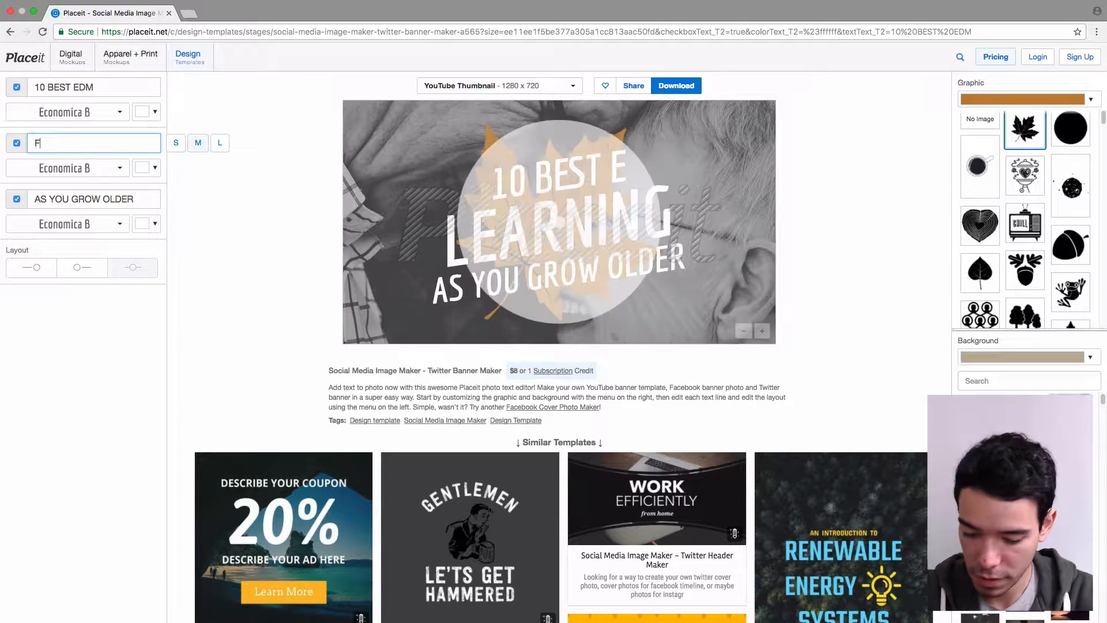
type("ESTICALS")
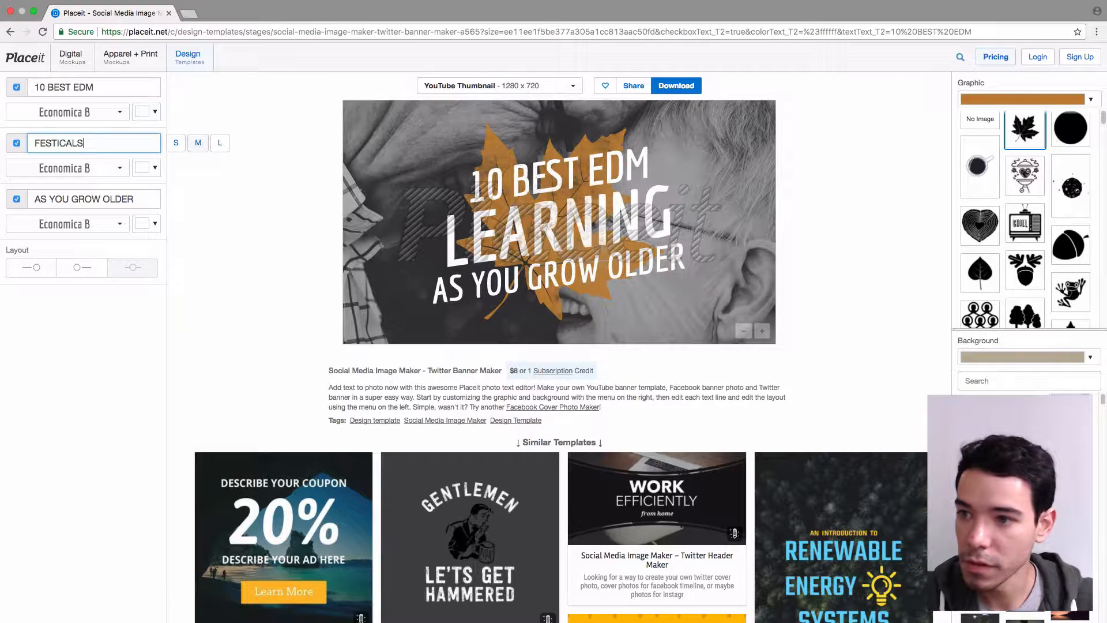
left_click(67, 143)
key("BackSpace")
type("V")
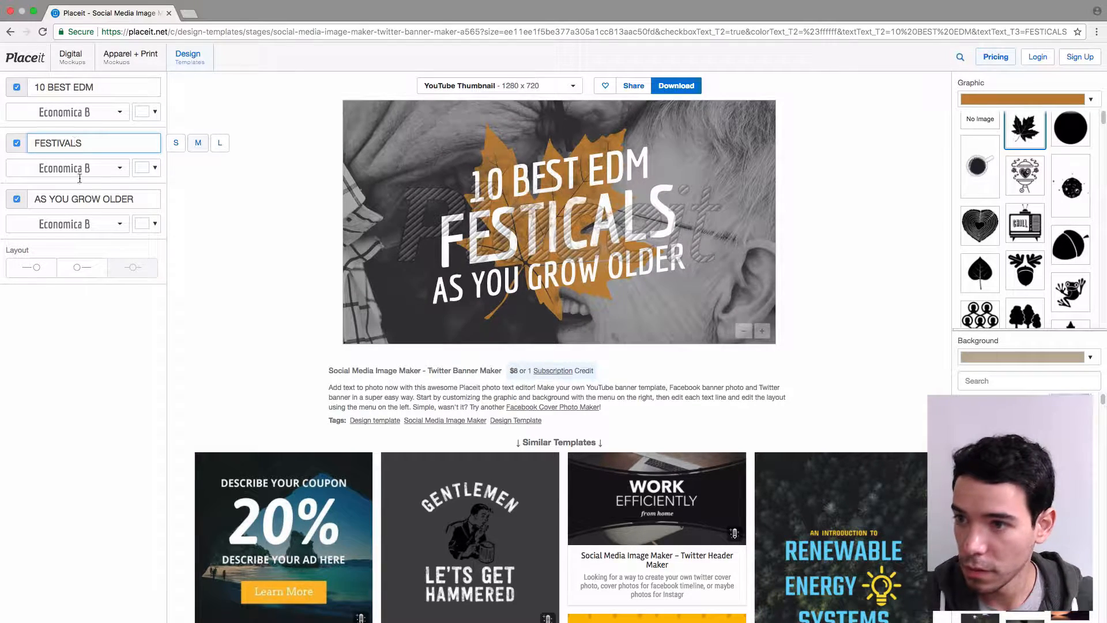
Replace the third text line with "IN THE WORLD"
key("Tab")
type("IN ")
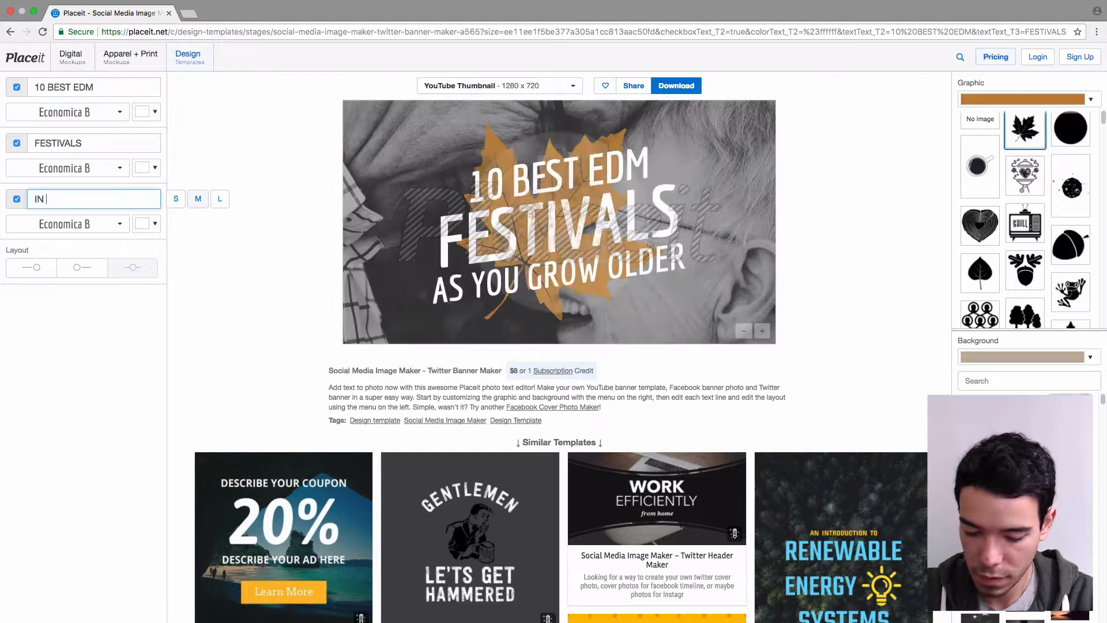
type("THE WORLD")
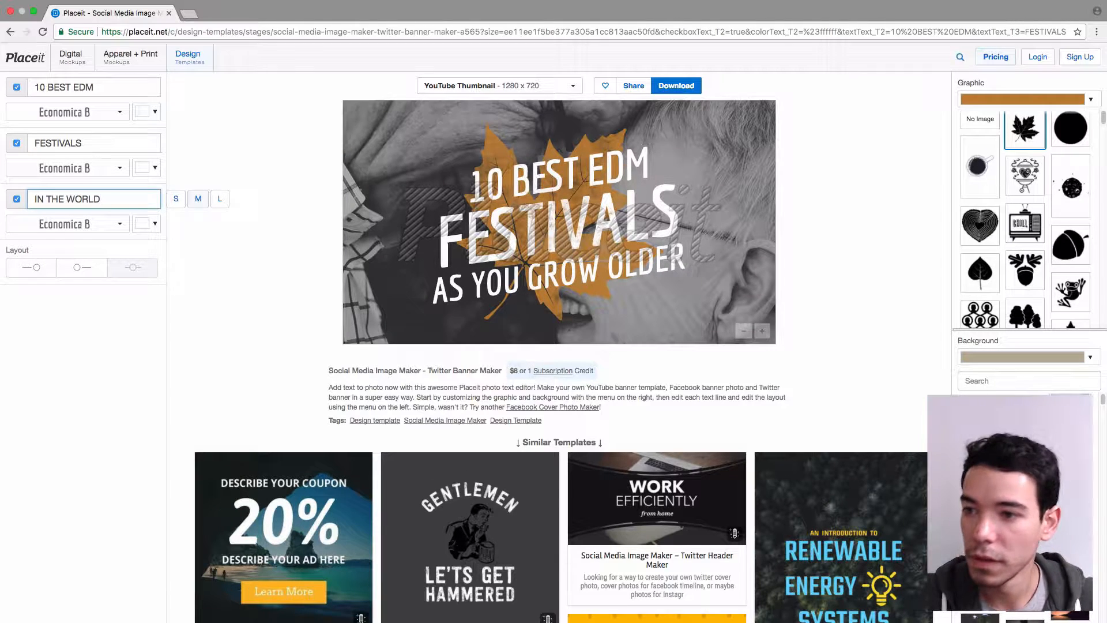
left_click(206, 255)
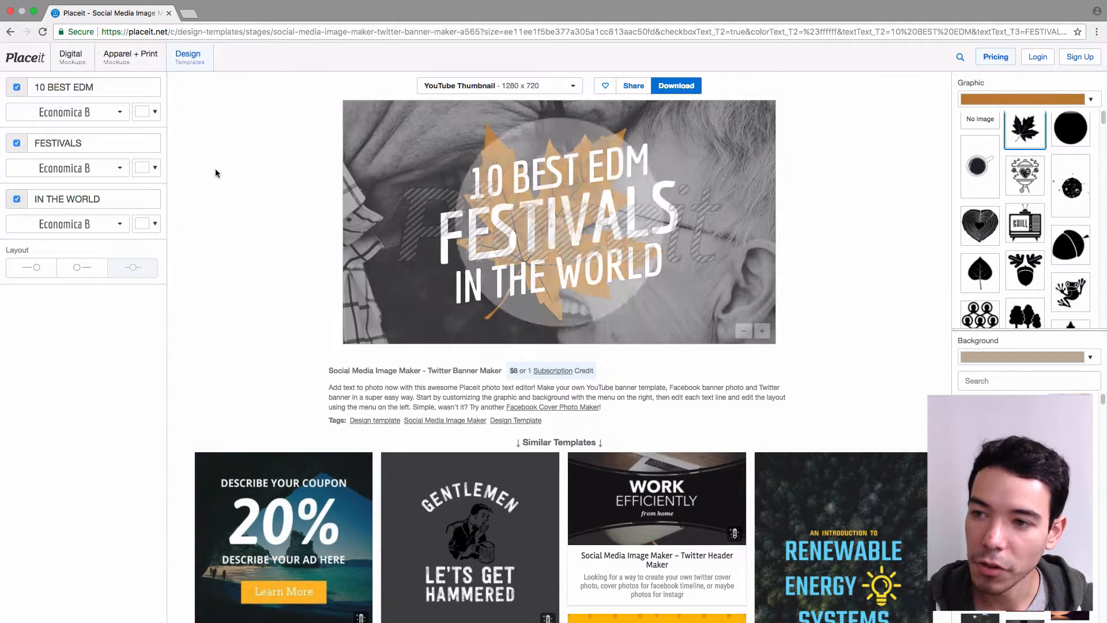
Try the large text size on the "FESTIVALS" line, and return it to medium
left_click(140, 89)
left_click(137, 144)
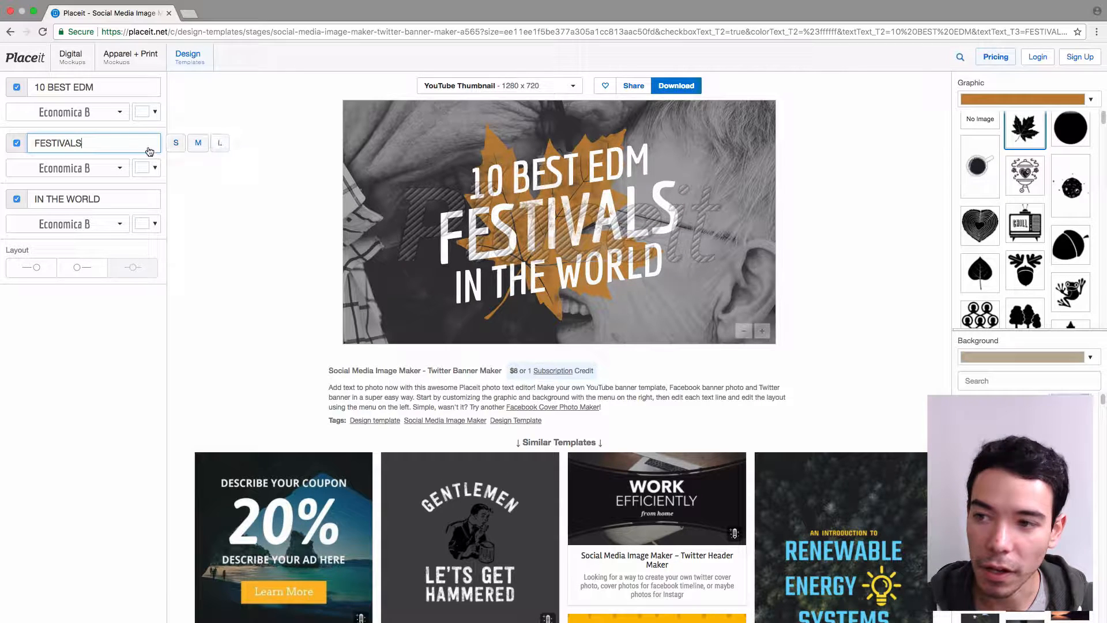
left_click(221, 147)
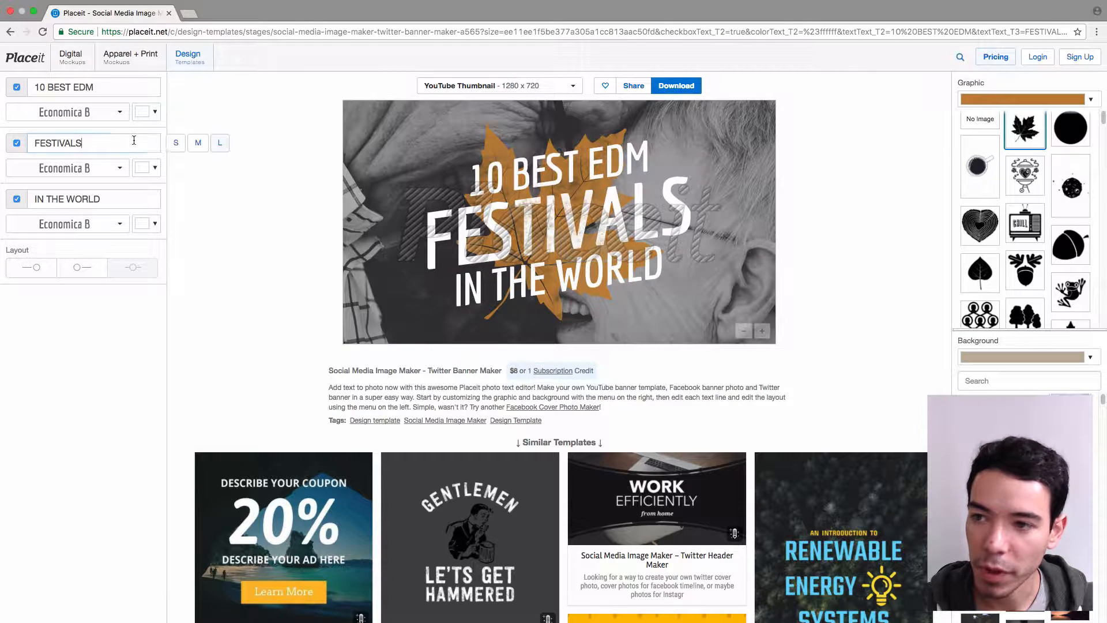
left_click(197, 144)
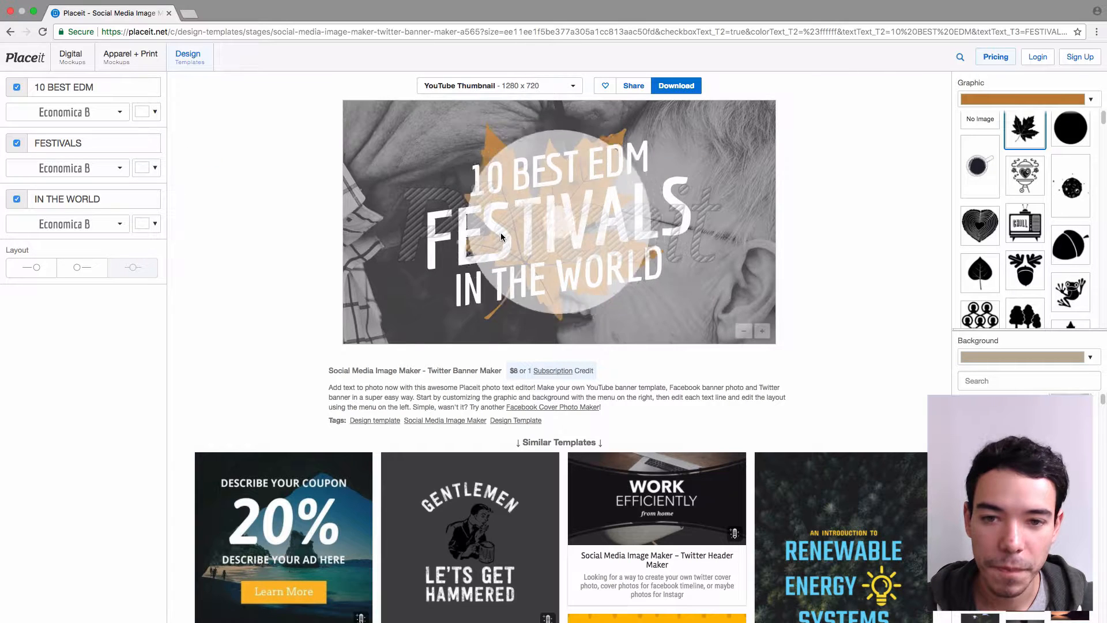
Change the font of the "10 BEST EDM" and "IN THE WORLD" lines to ABeeZee
left_click(110, 113)
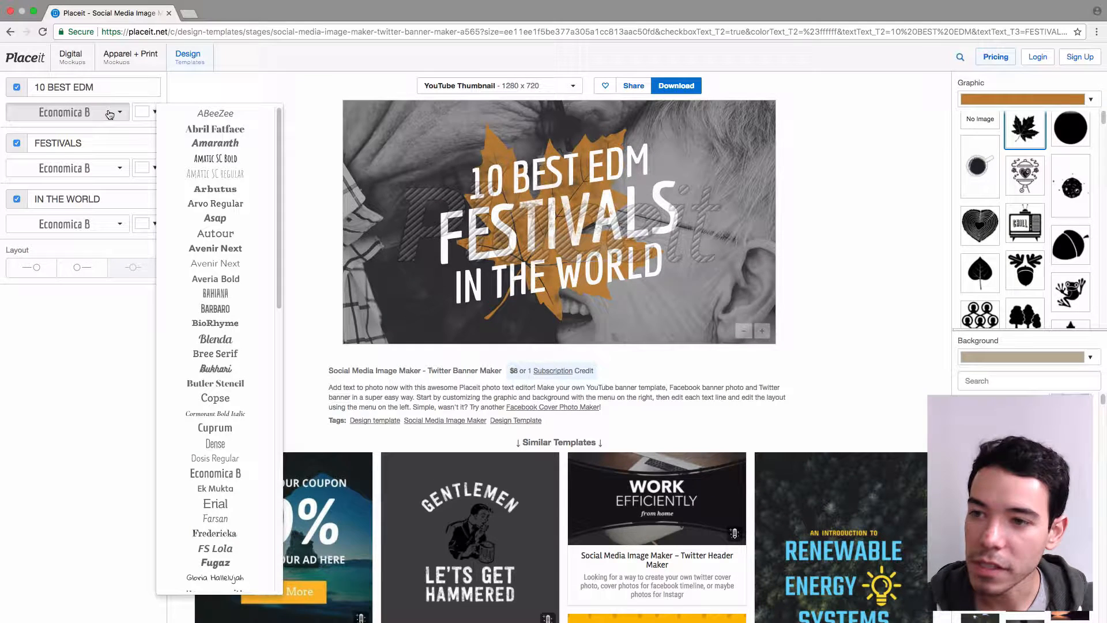
left_click(228, 113)
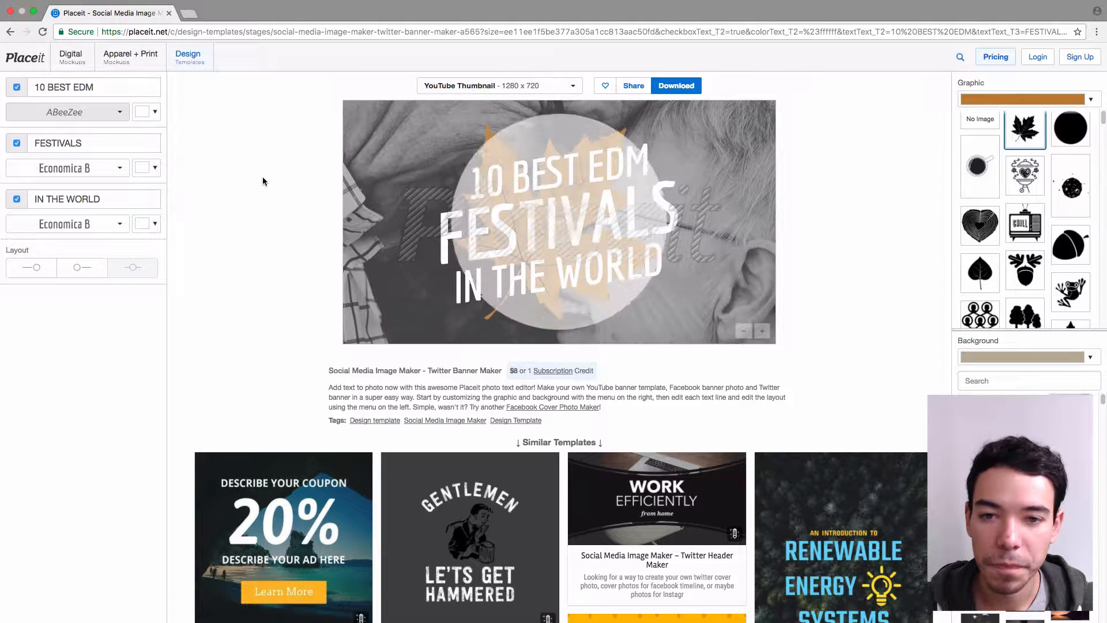
left_click(104, 224)
left_click(226, 231)
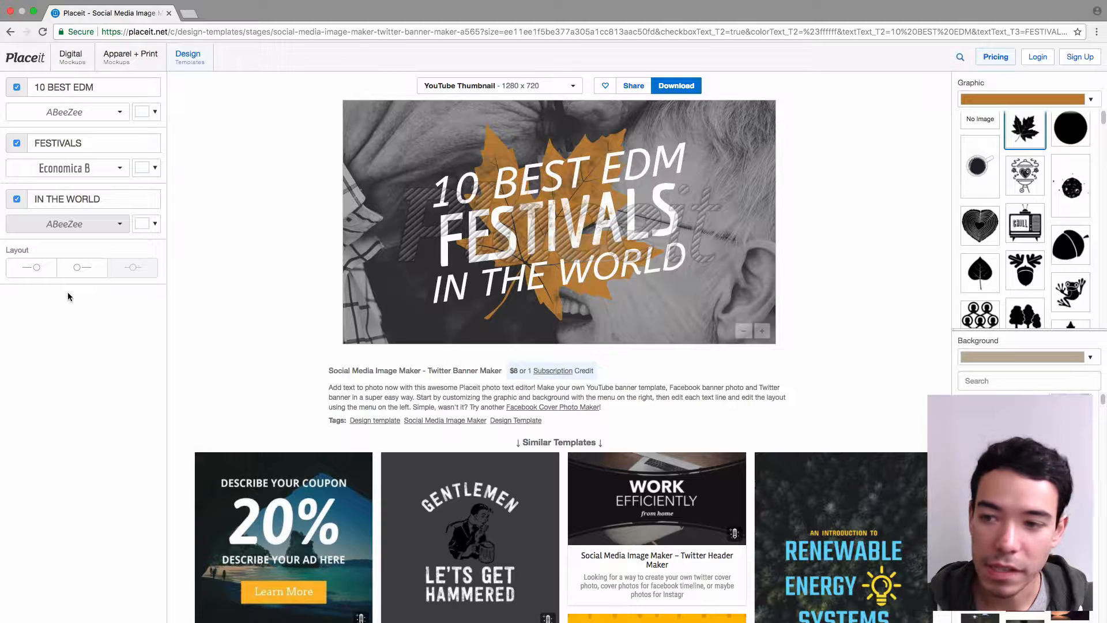
Try the two staggered text layouts, and return the three lines to the centred layout
left_click(33, 268)
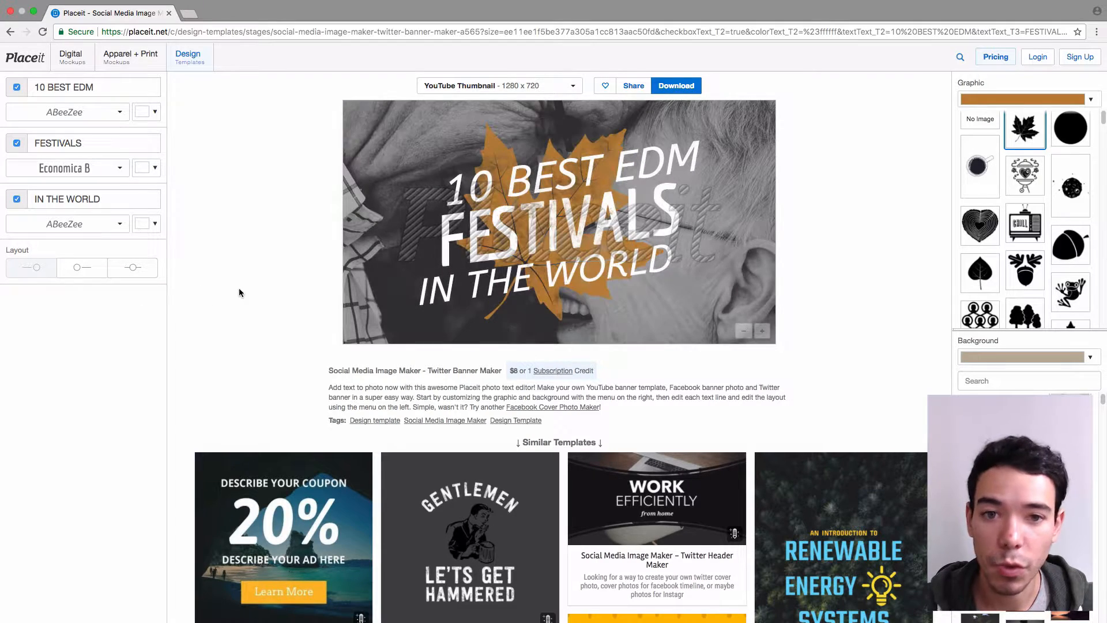
left_click(88, 270)
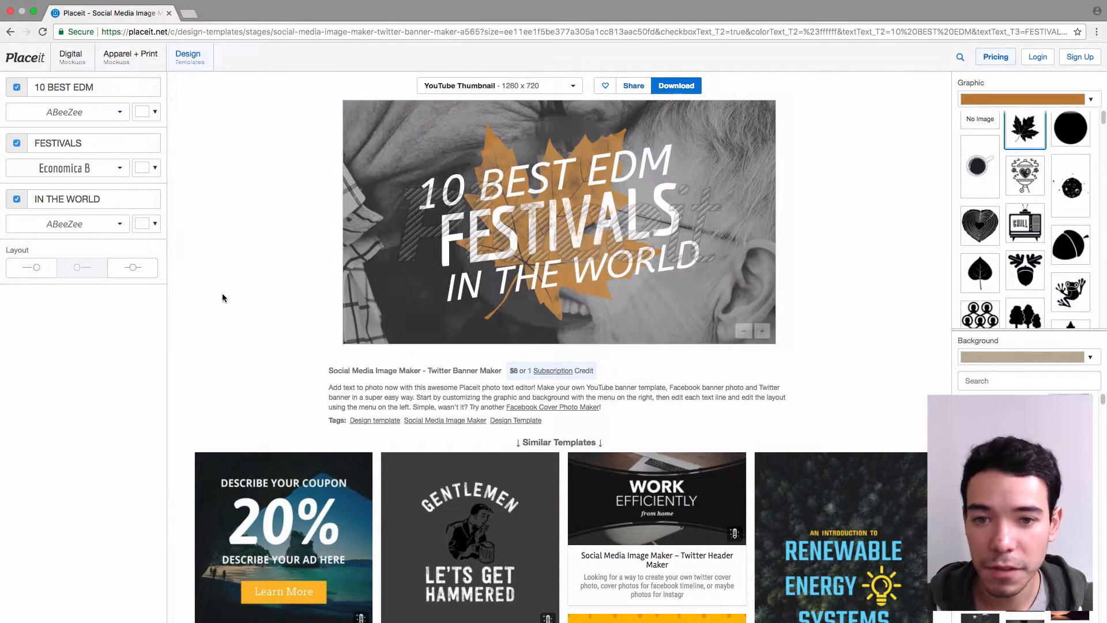
left_click(133, 268)
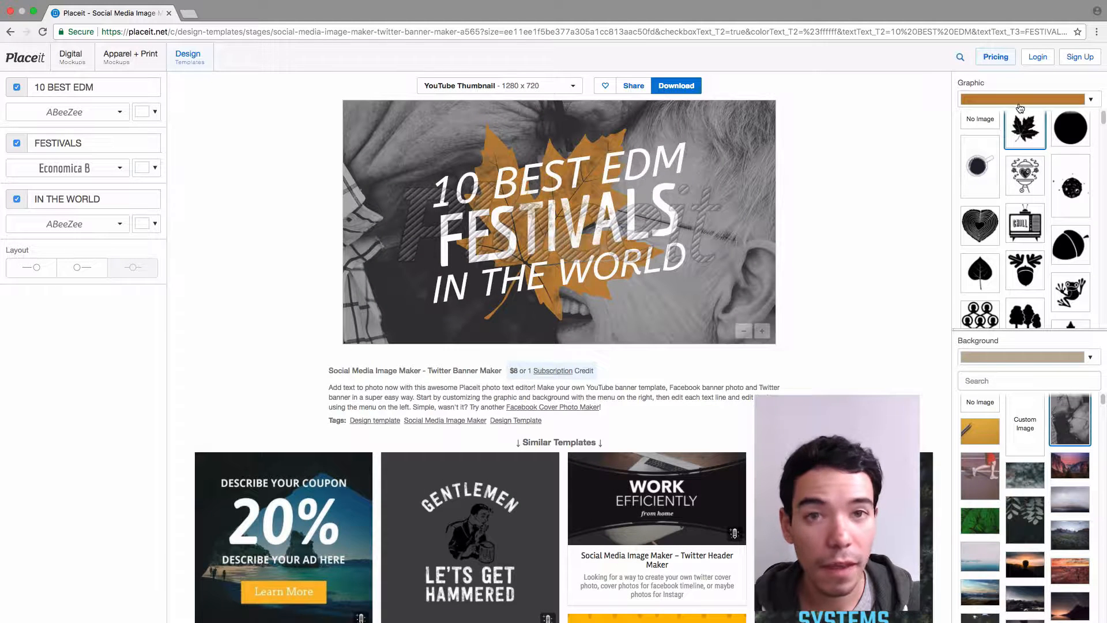
Replace the maple leaf graphic with the solid diamond framed by diagonal lines, and recolour it a brighter orange
scroll(983, 134, "up", 1)
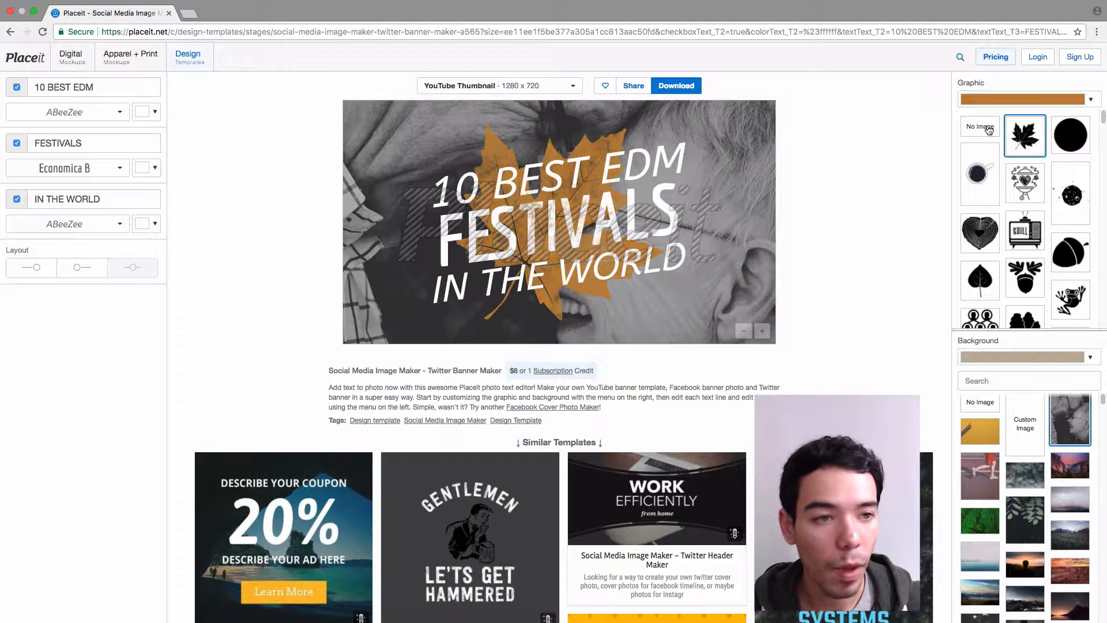
scroll(996, 157, "down", 10)
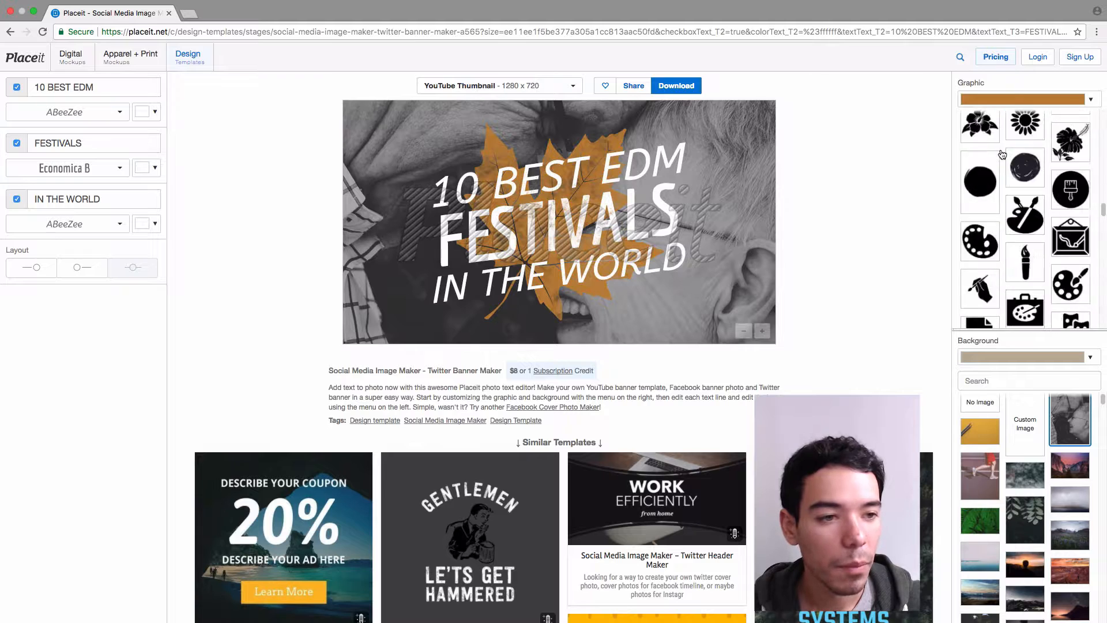
scroll(1033, 200, "up", 5)
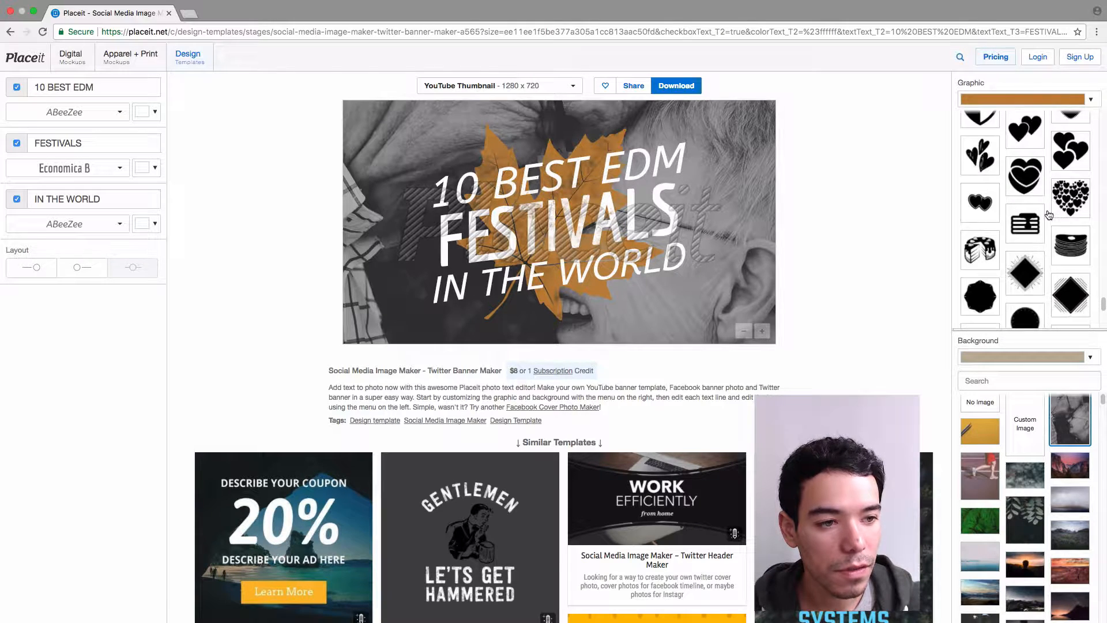
scroll(1055, 204, "down", 4)
scroll(1075, 209, "up", 4)
left_click(1076, 259)
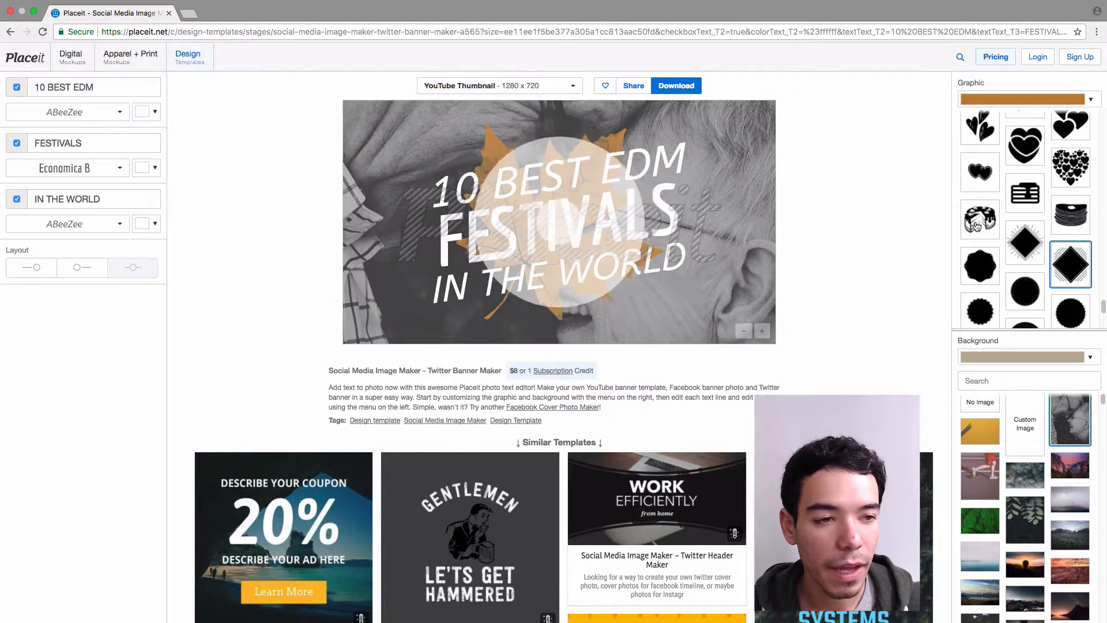
left_click(1037, 104)
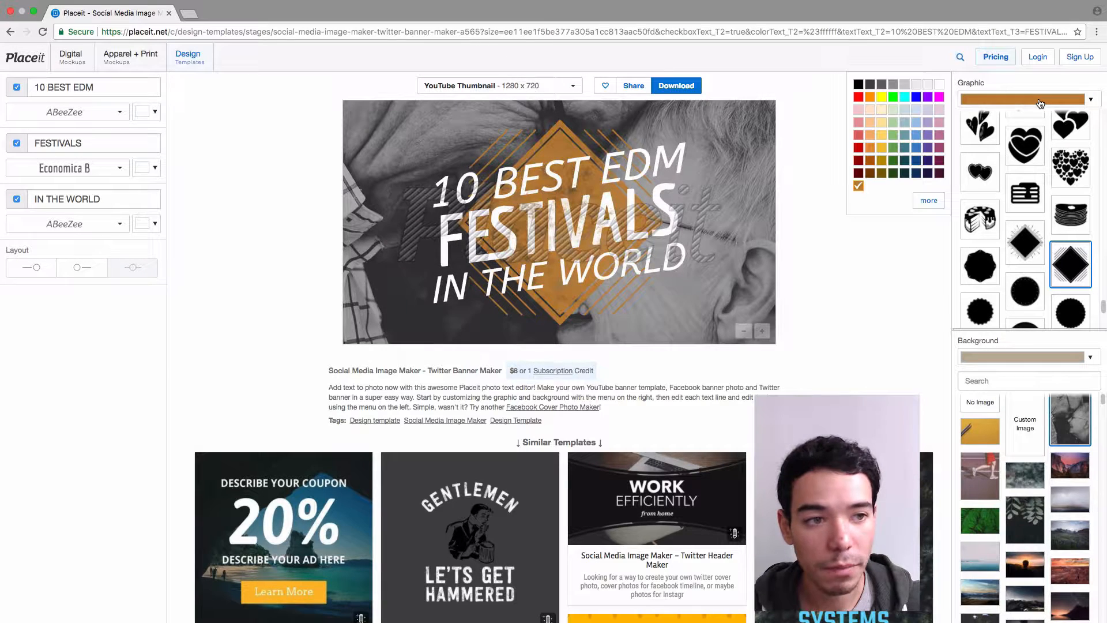
left_click(870, 148)
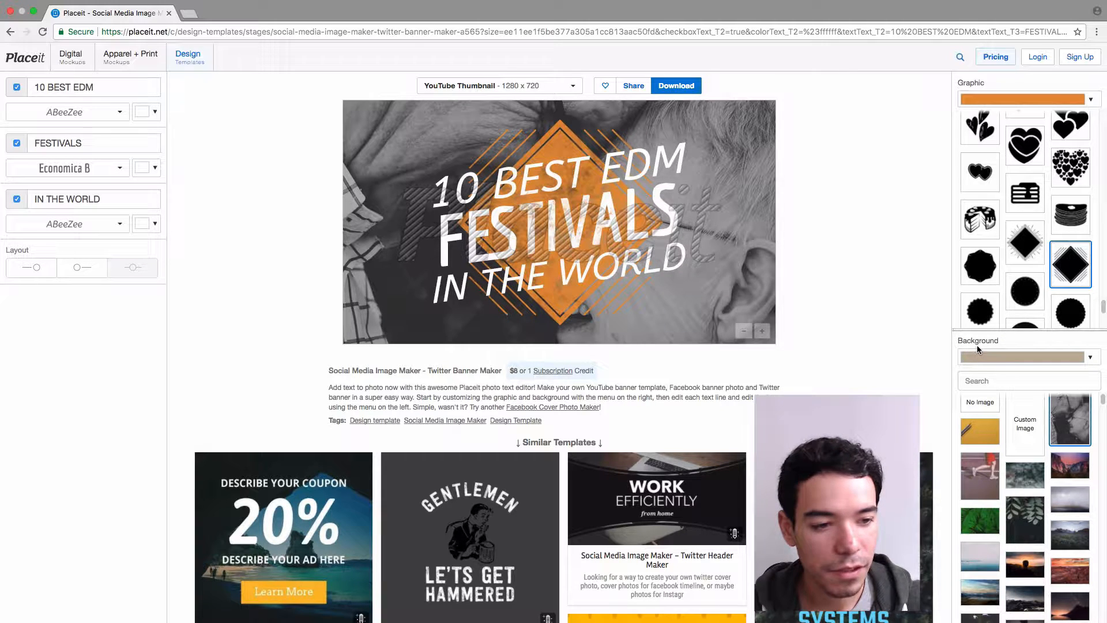
Examine the background colour palette and the stock background photos and patterns
scroll(1019, 445, "up", 1)
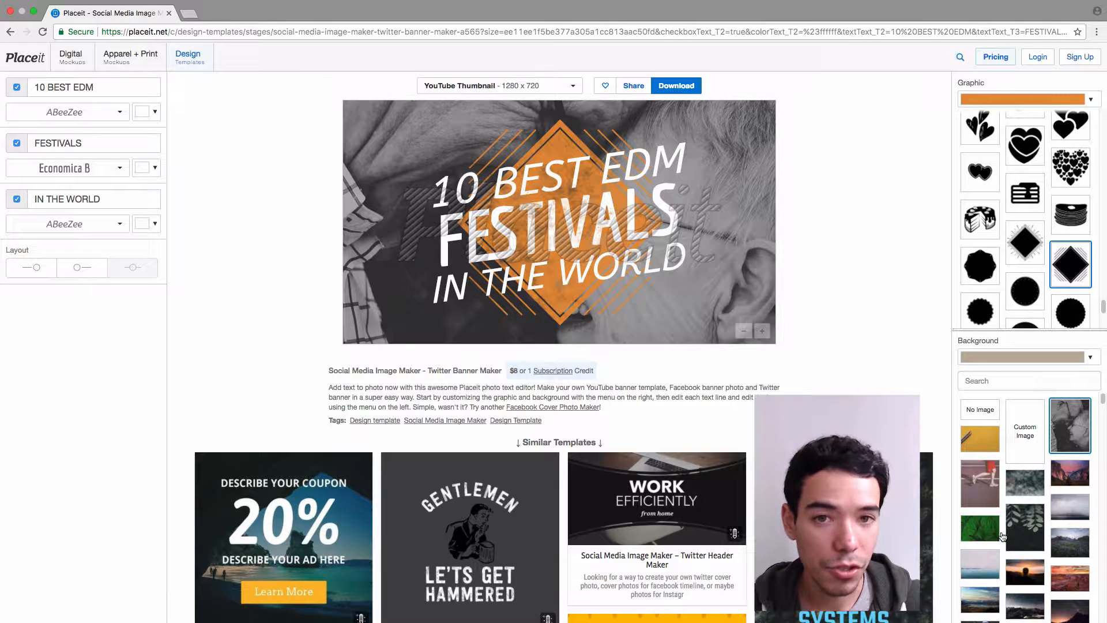
left_click(999, 358)
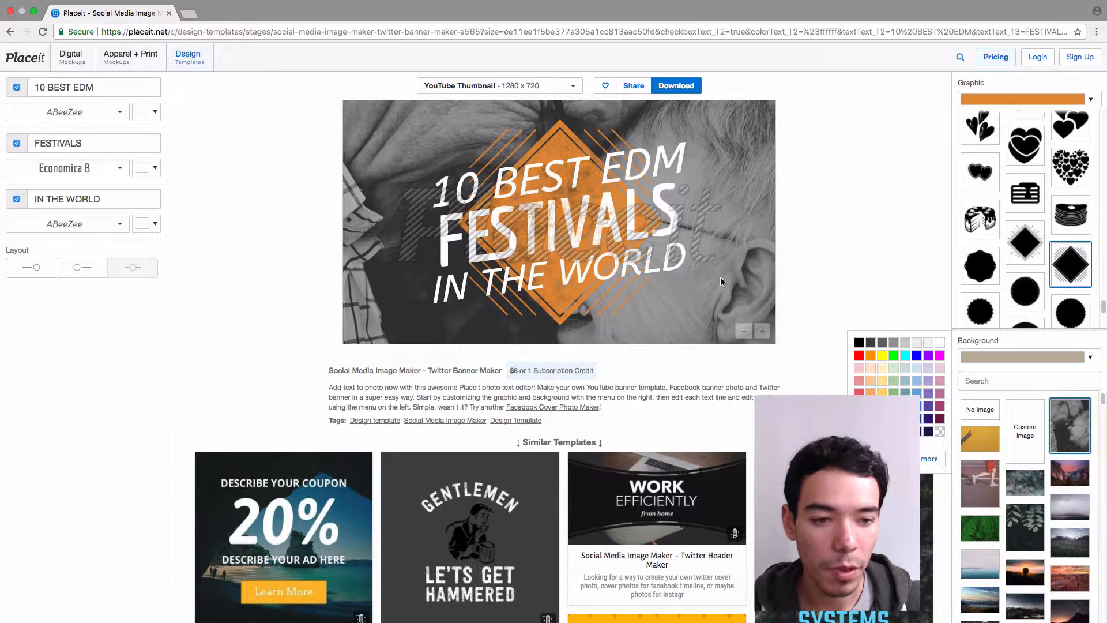
left_click(861, 276)
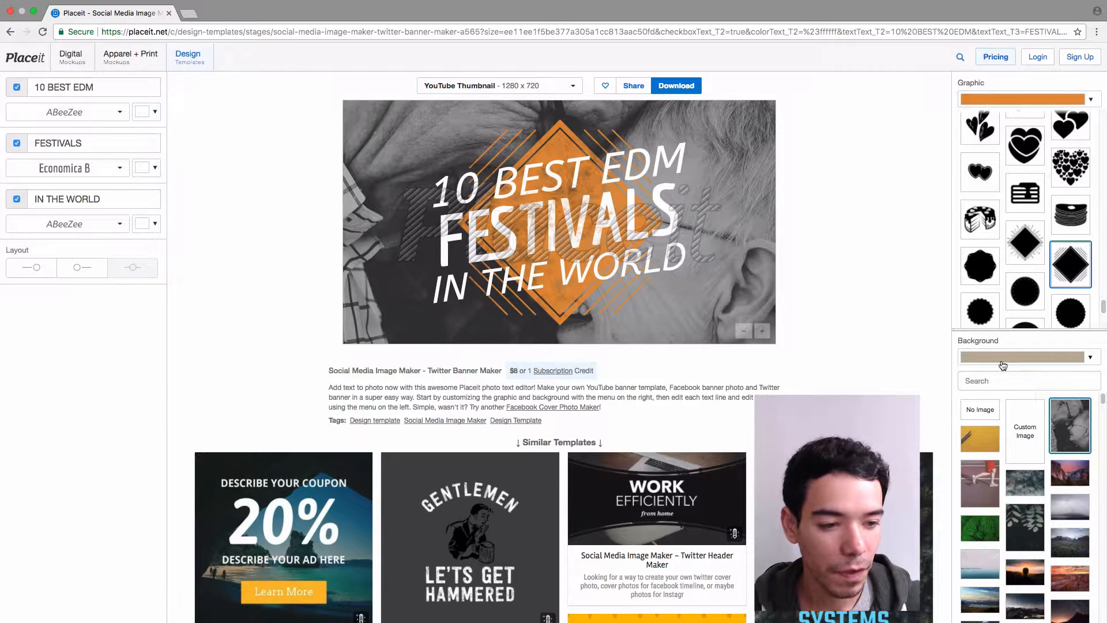
scroll(1019, 408, "down", 5)
scroll(1015, 441, "down", 10)
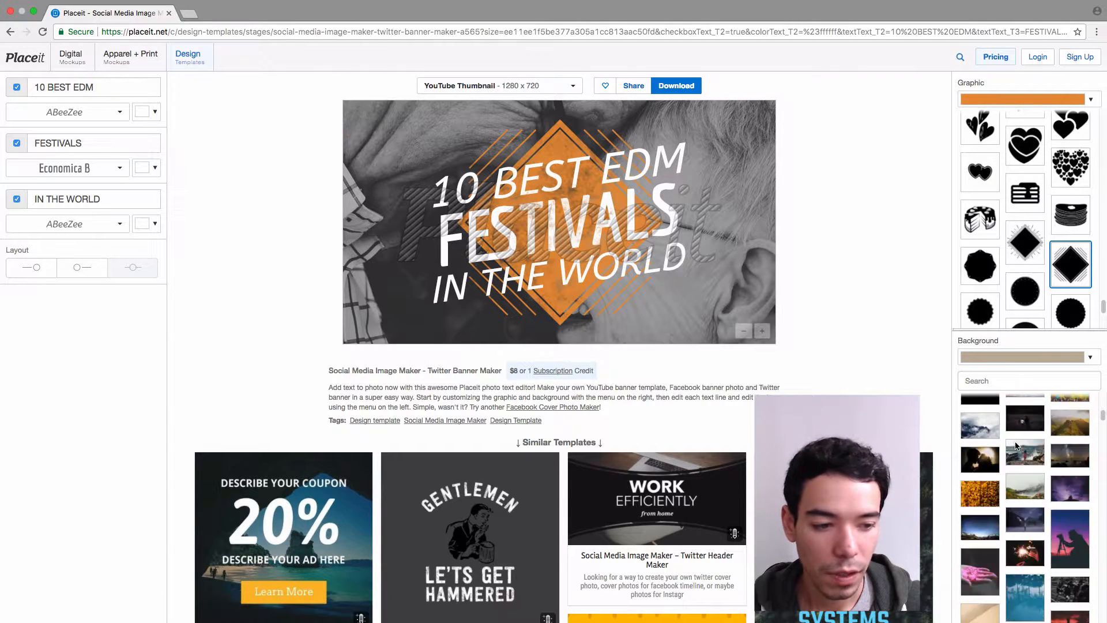
scroll(1027, 455, "down", 10)
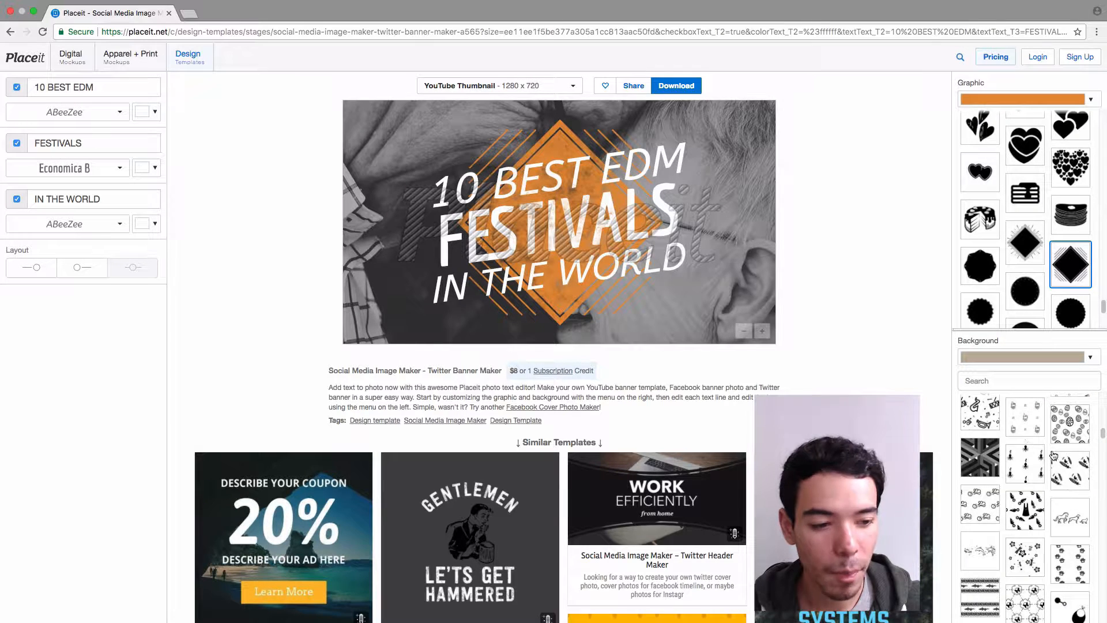
scroll(1040, 486, "down", 5)
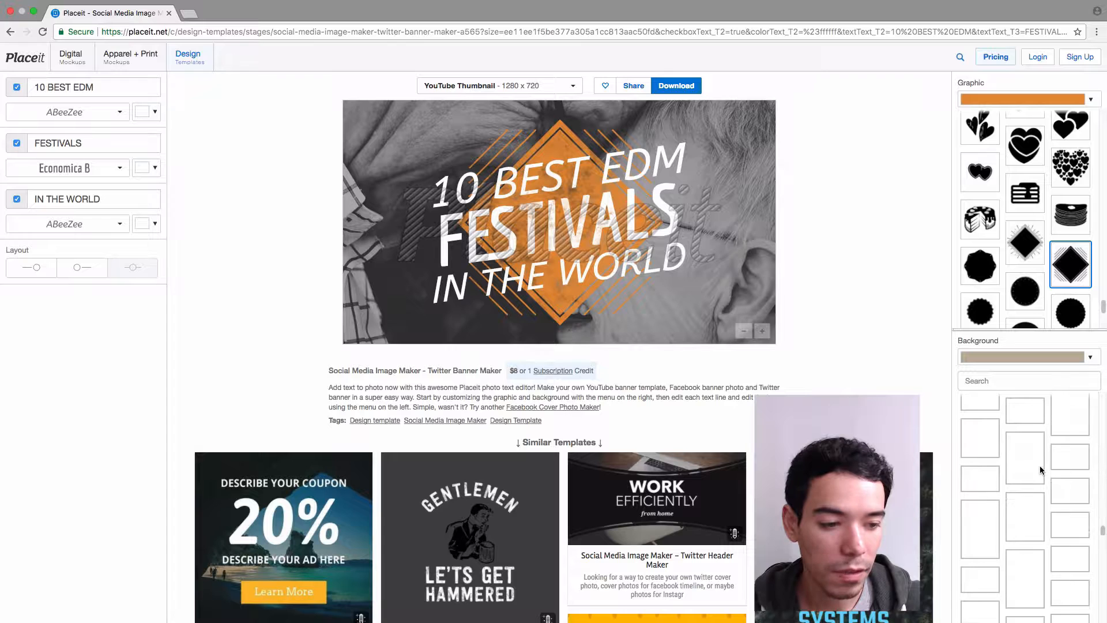
scroll(1045, 462, "up", 10)
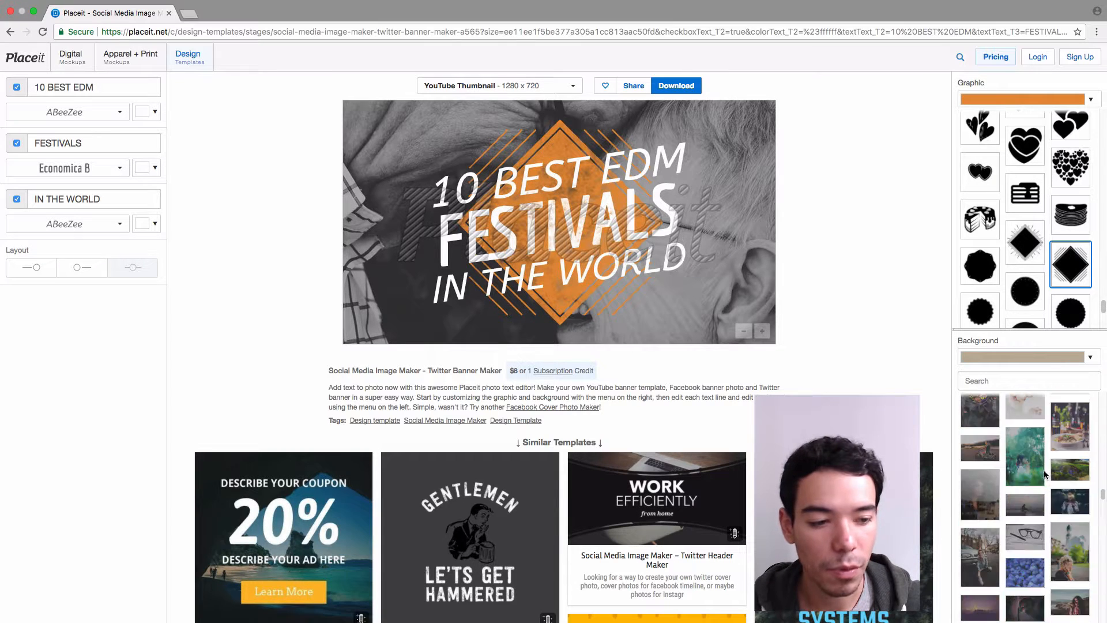
scroll(1044, 475, "up", 10)
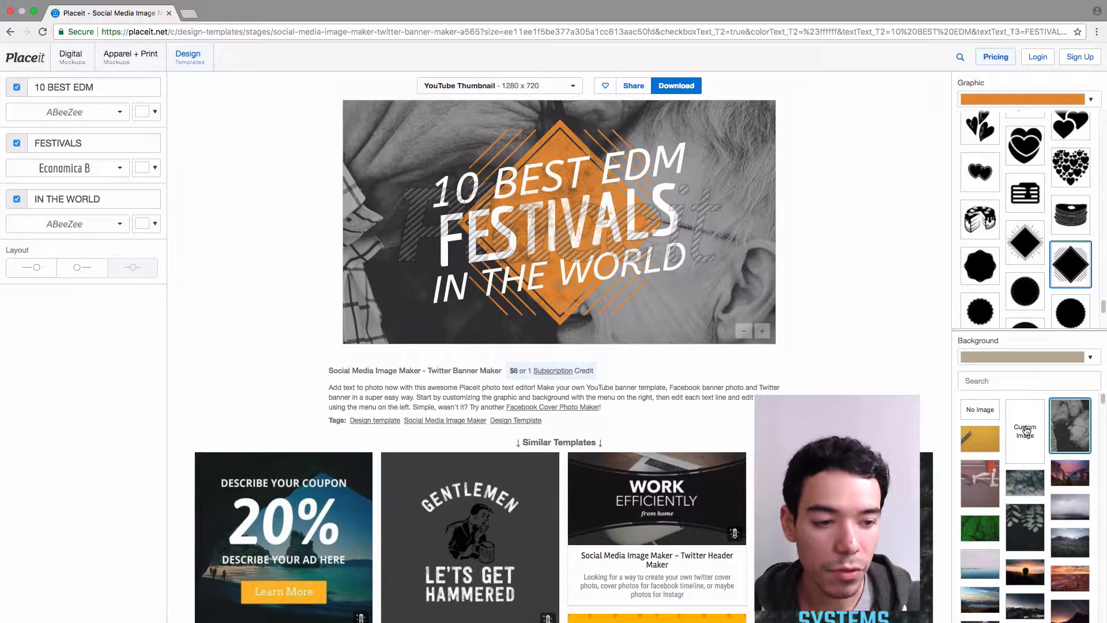
Upload edm festival.jpeg from the Downloads folder as the custom background image
left_click(1029, 434)
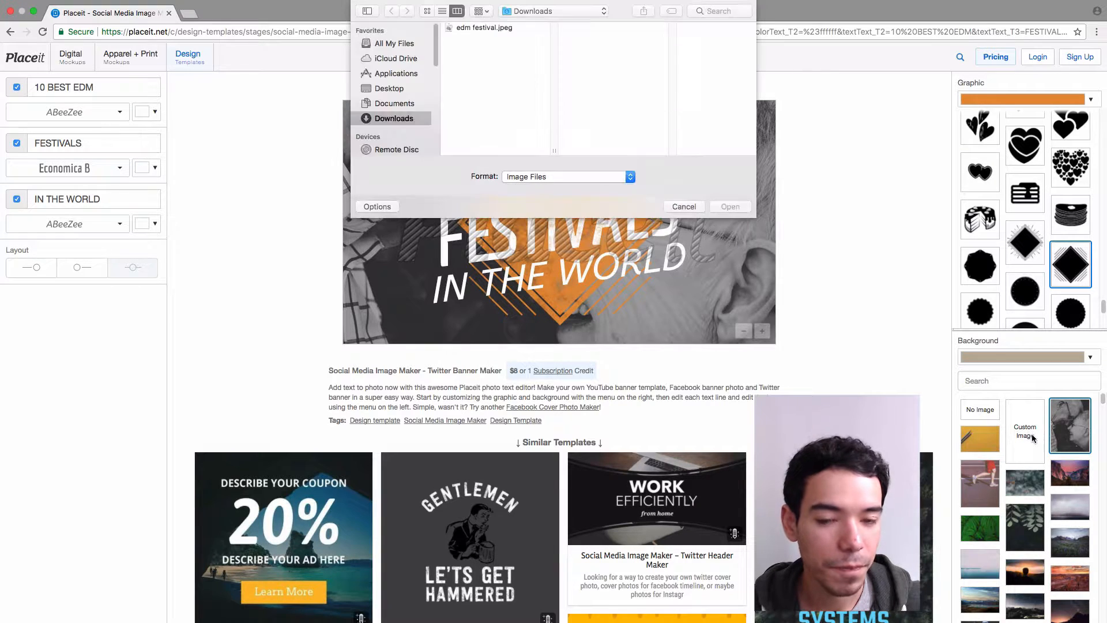
left_click(479, 28)
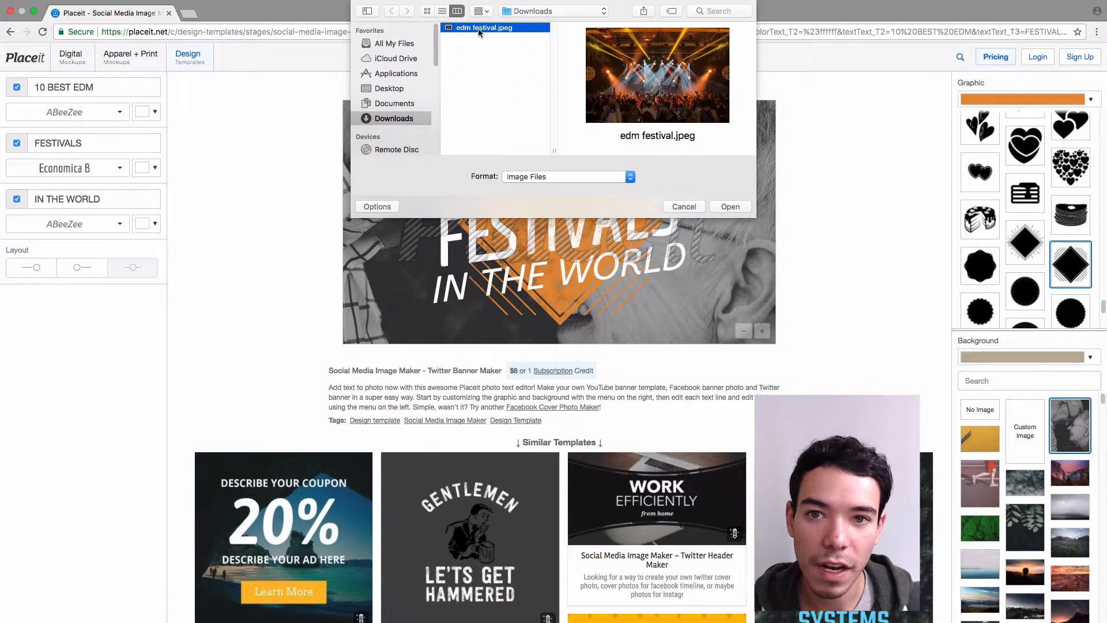
left_click(737, 210)
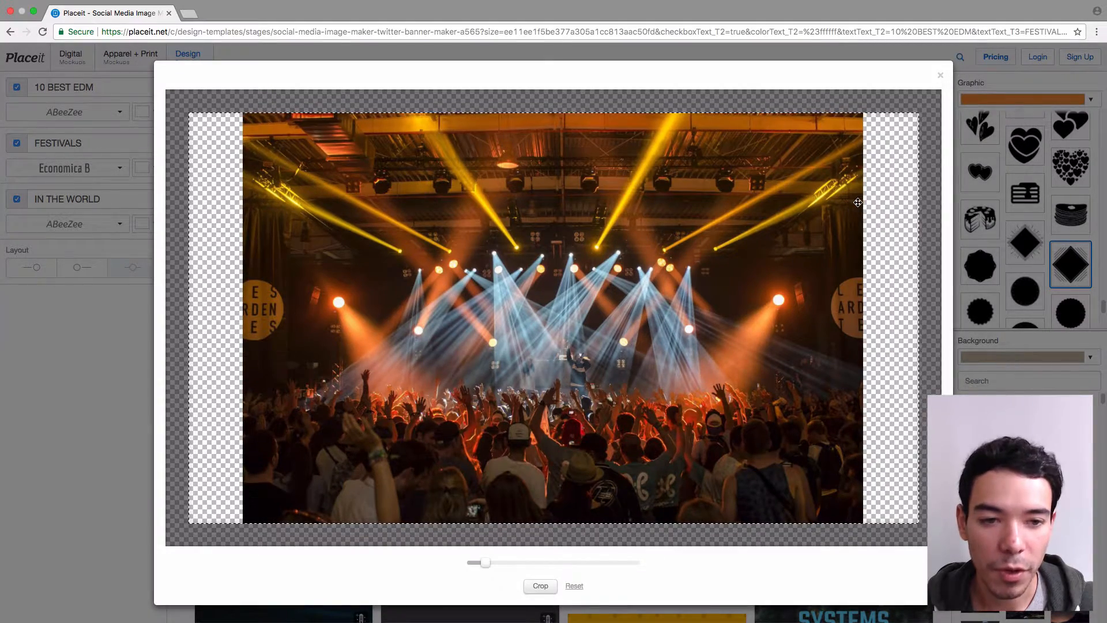
Try shifting and enlarging the festival photo in the crop frame, and reset it
mouse_move(557, 286)
left_mouse_down()
mouse_move(534, 257)
mouse_move(578, 286)
left_mouse_up()
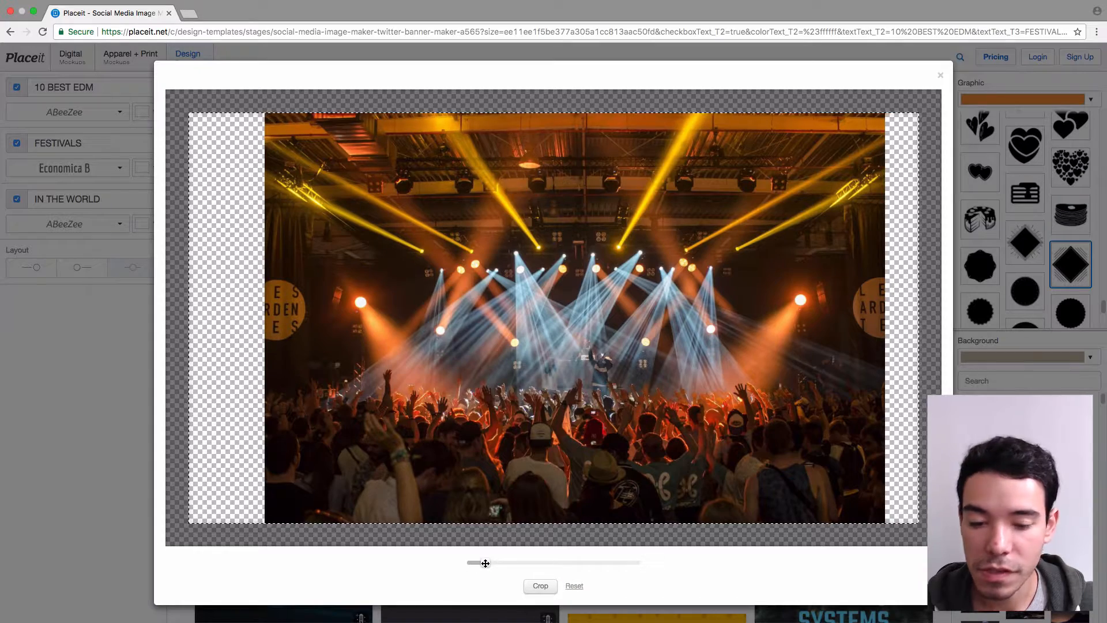
mouse_move(486, 563)
left_mouse_down()
mouse_move(507, 563)
mouse_move(495, 565)
left_mouse_up()
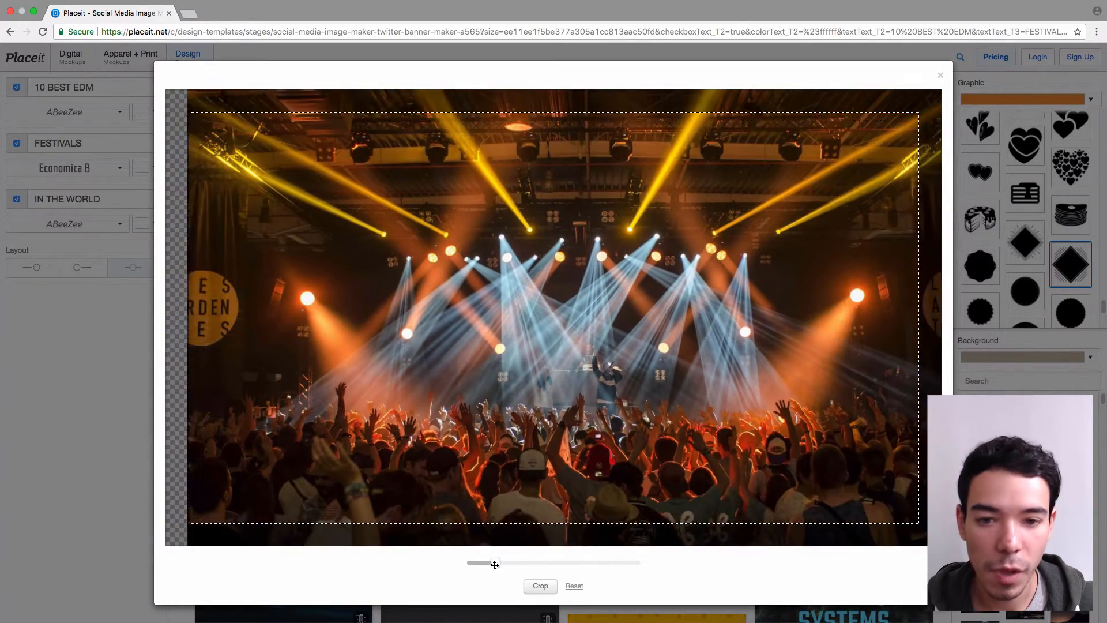
left_click(574, 586)
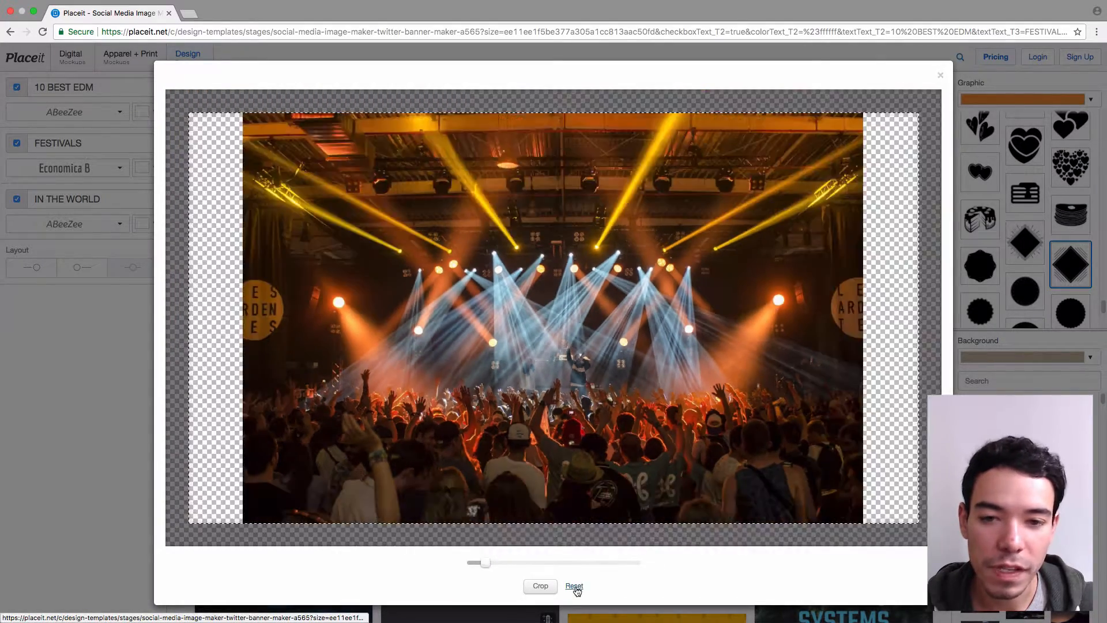
Enlarge the festival photo until it fills the whole crop frame, and crop it as the background
left_click_drag(485, 562, 494, 561)
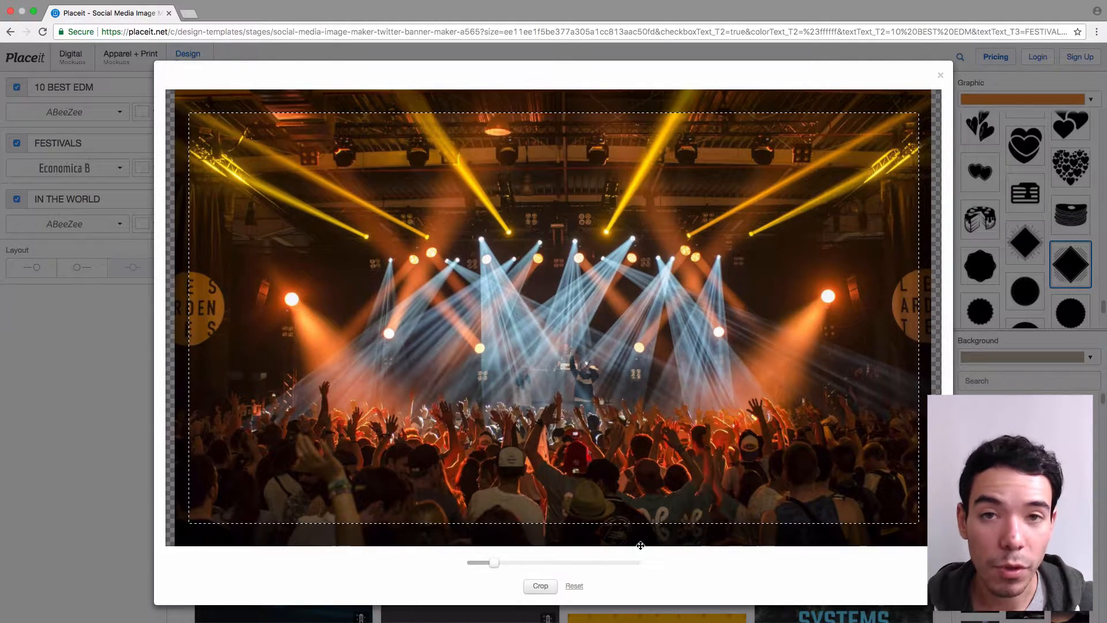
left_click(540, 585)
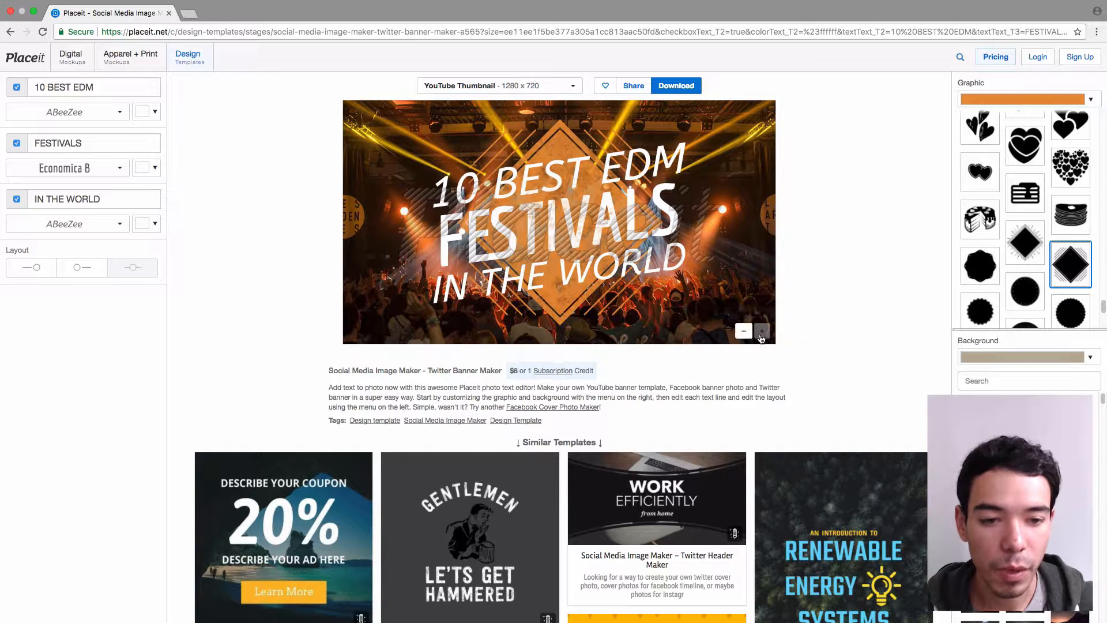
Shrink the text and diamond graphic by two increments, and enlarge them by one
left_click(743, 332)
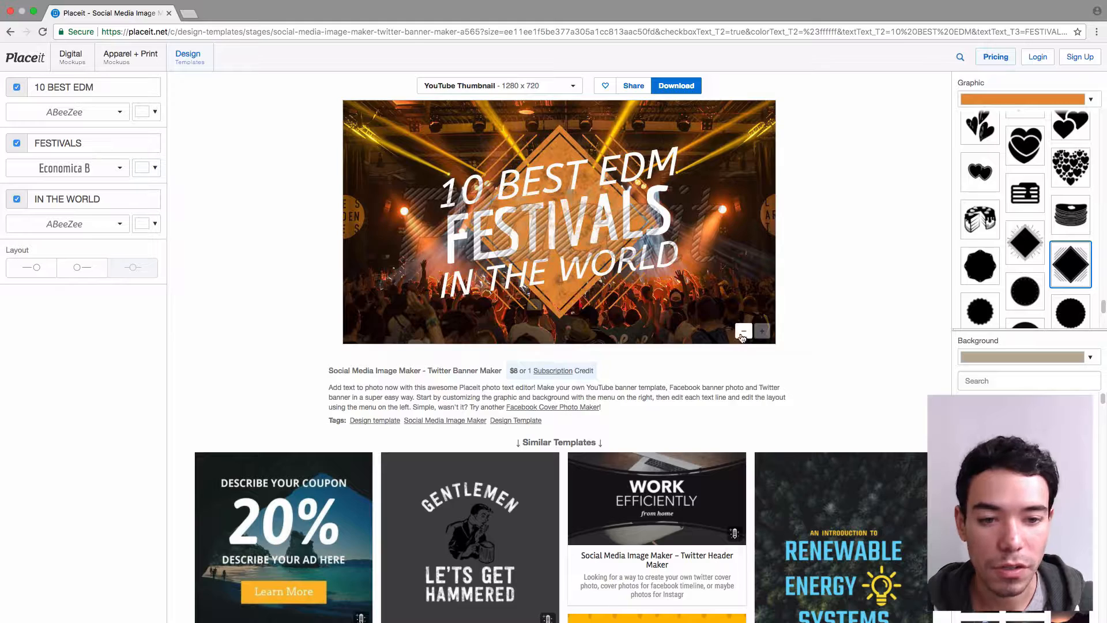
left_click(743, 331)
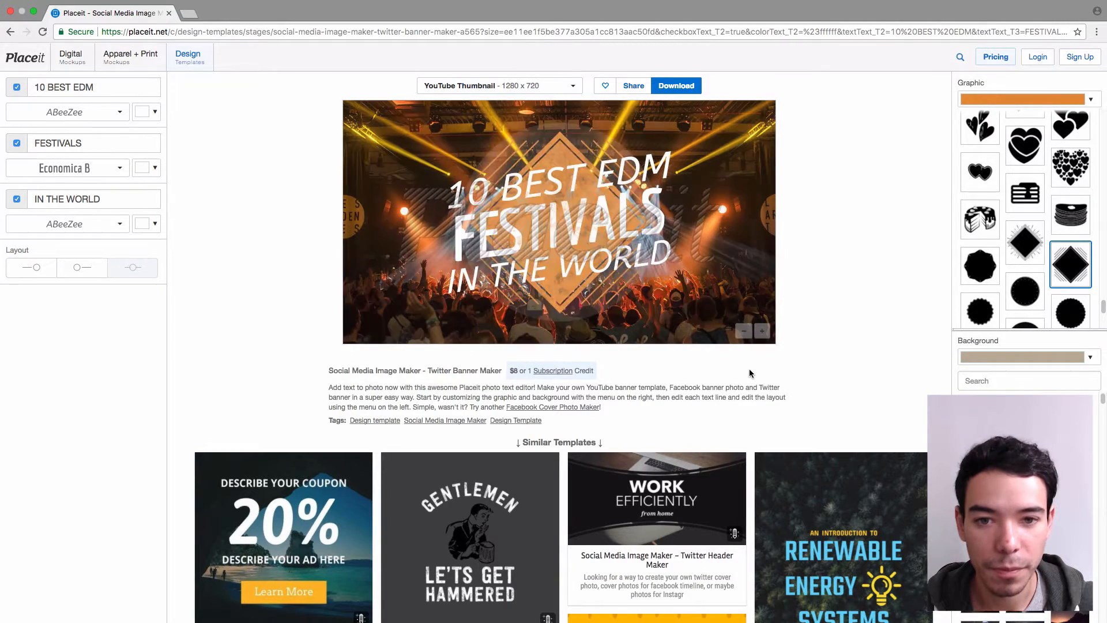
left_click(762, 331)
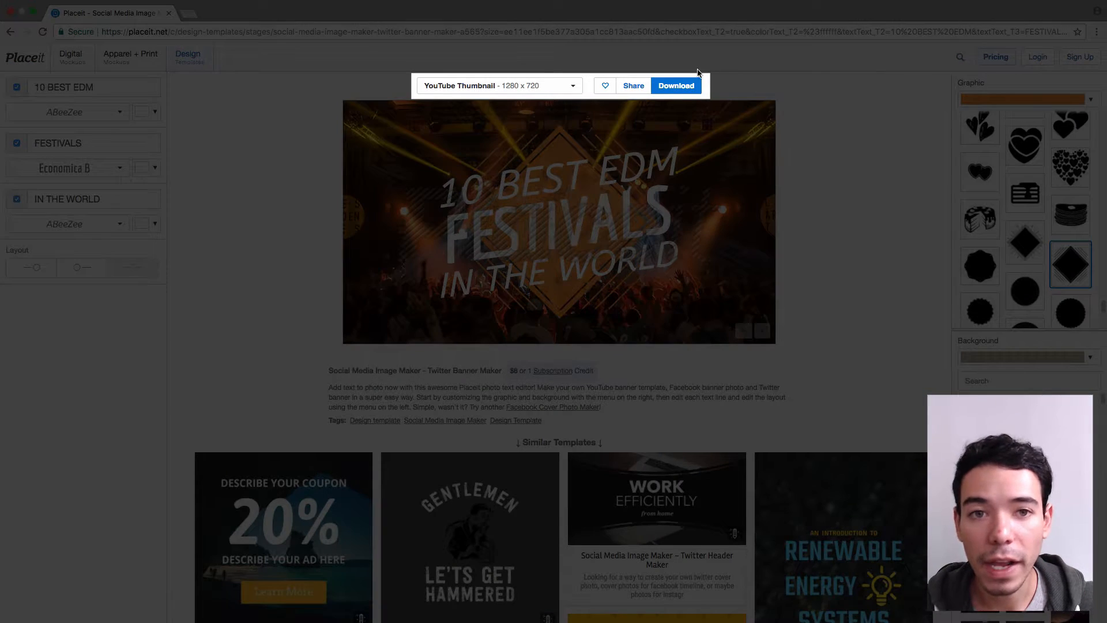
Open the thumbnail's download options and examine the PNG format, licence and image size details
left_click(678, 86)
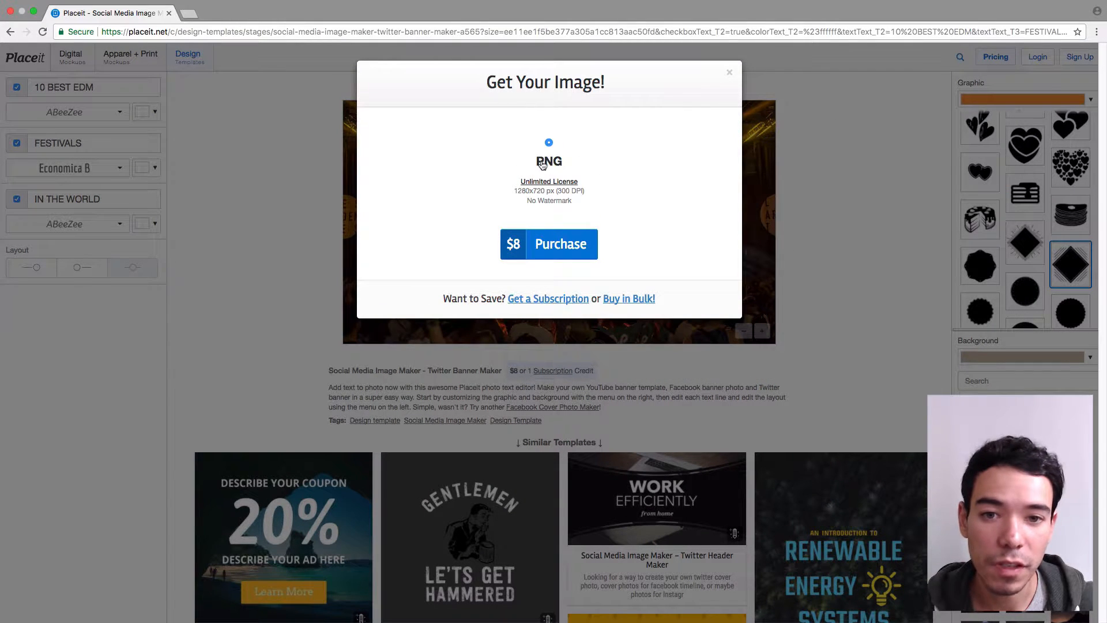
left_click_drag(534, 155, 555, 196)
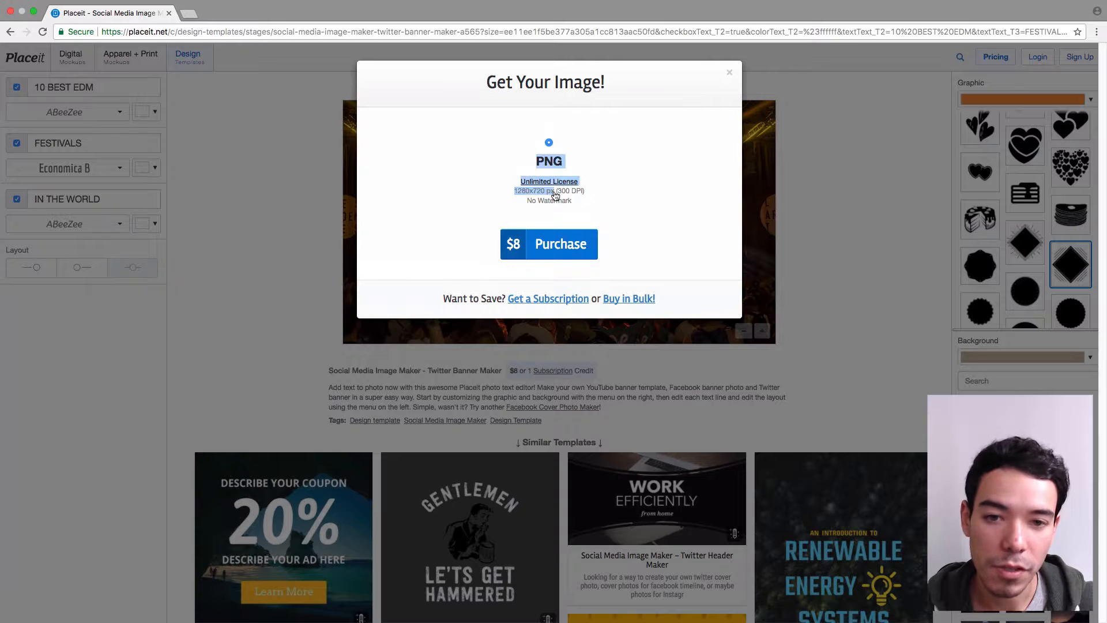
left_click(582, 195)
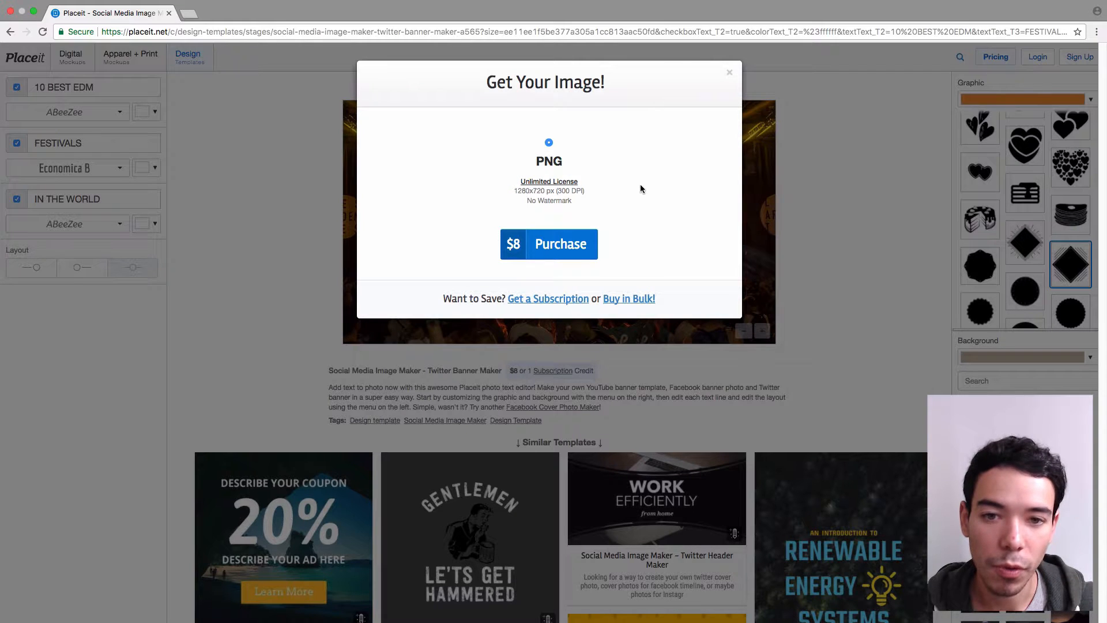